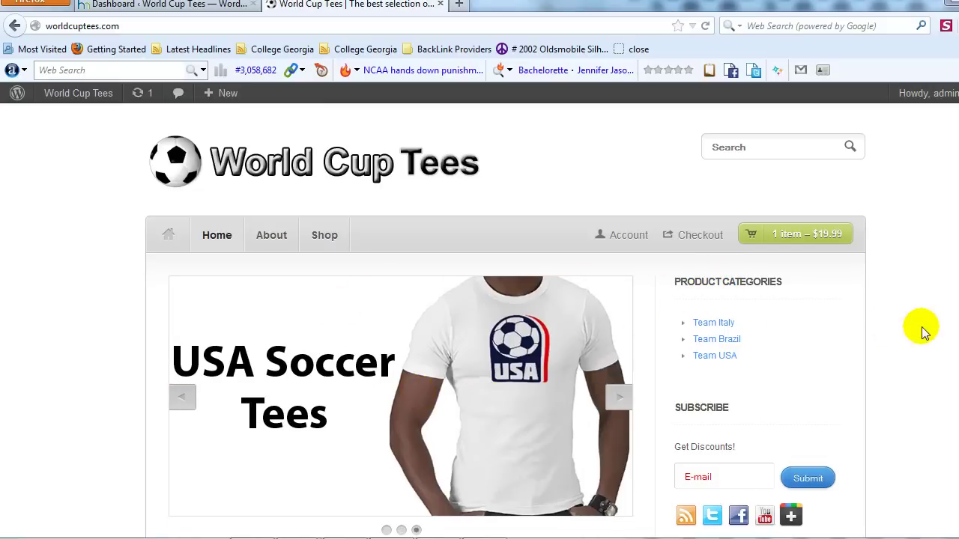
From the admin Dashboard, start a blank new page with Pages > Add New
scroll(902, 338, "down", 6)
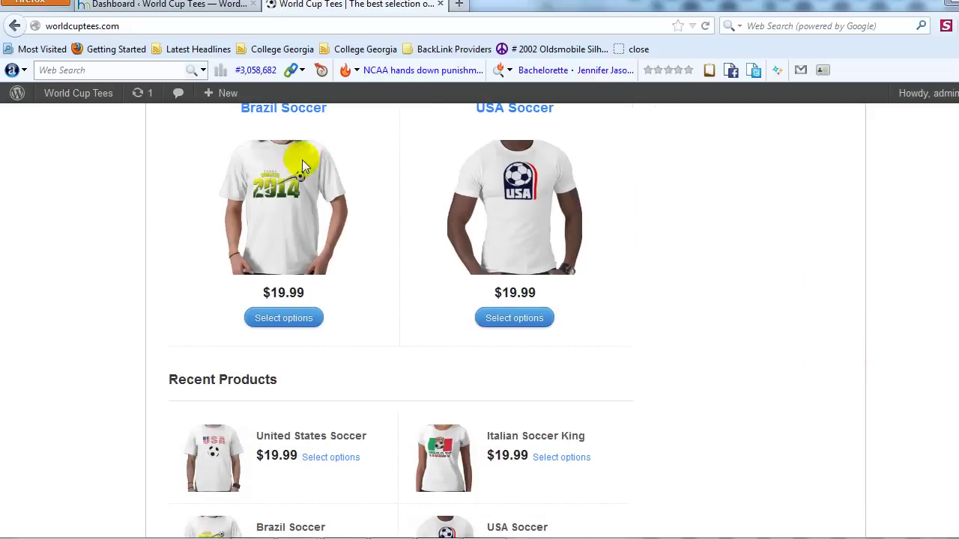
scroll(382, 364, "down", 4)
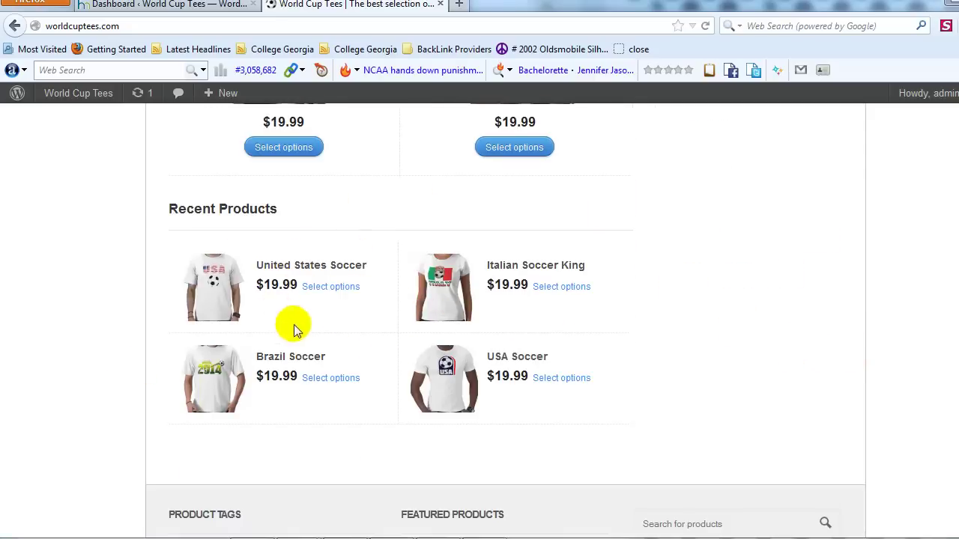
scroll(516, 351, "down", 3)
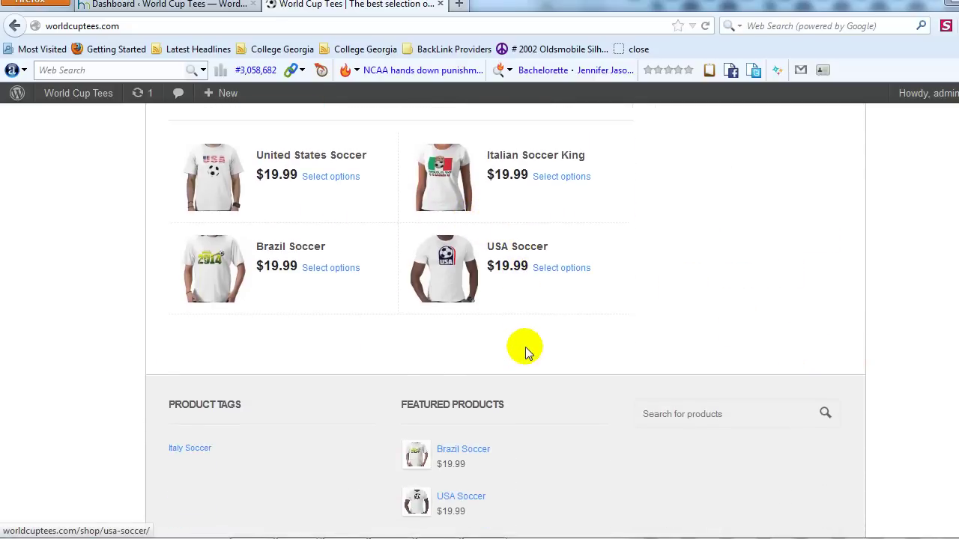
scroll(525, 347, "down", 3)
scroll(547, 352, "up", 4)
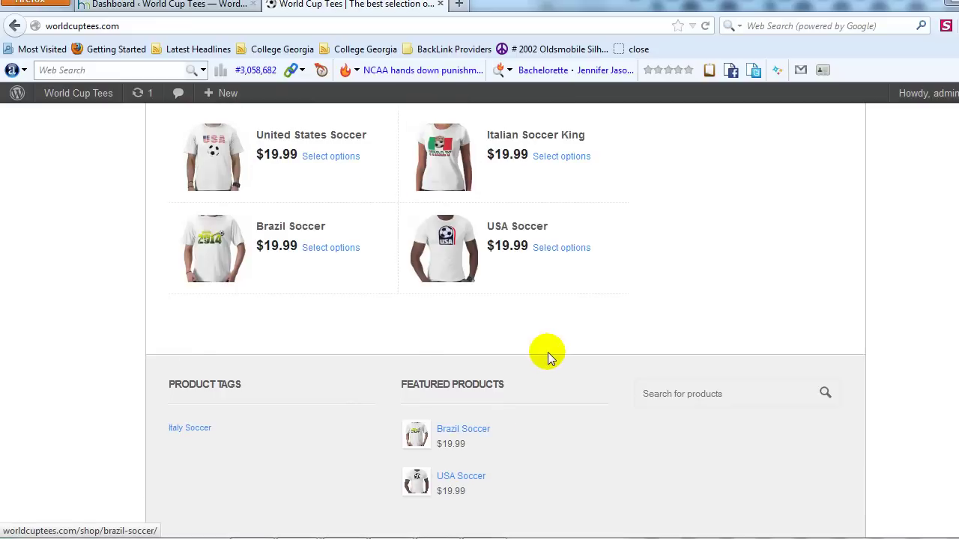
scroll(549, 358, "up", 15)
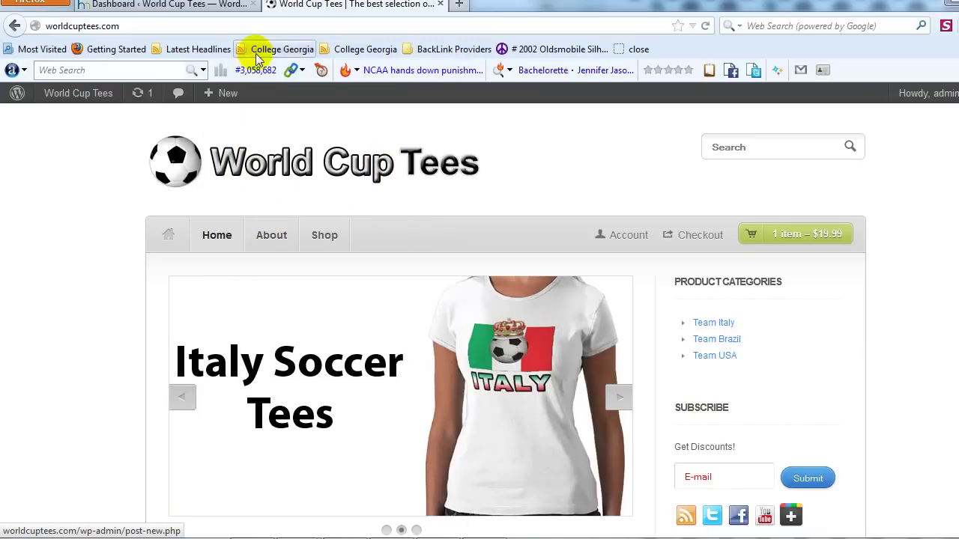
left_click(207, 10)
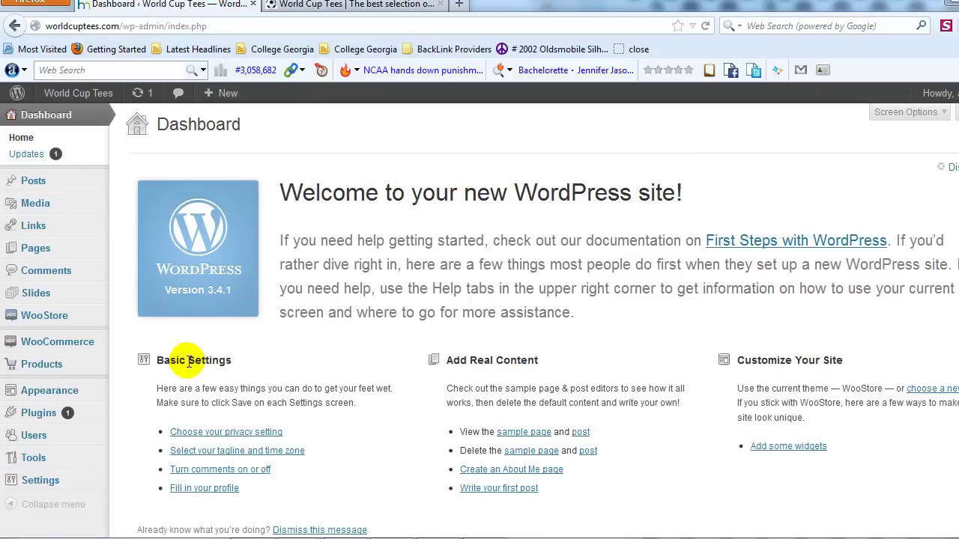
mouse_move(85, 255)
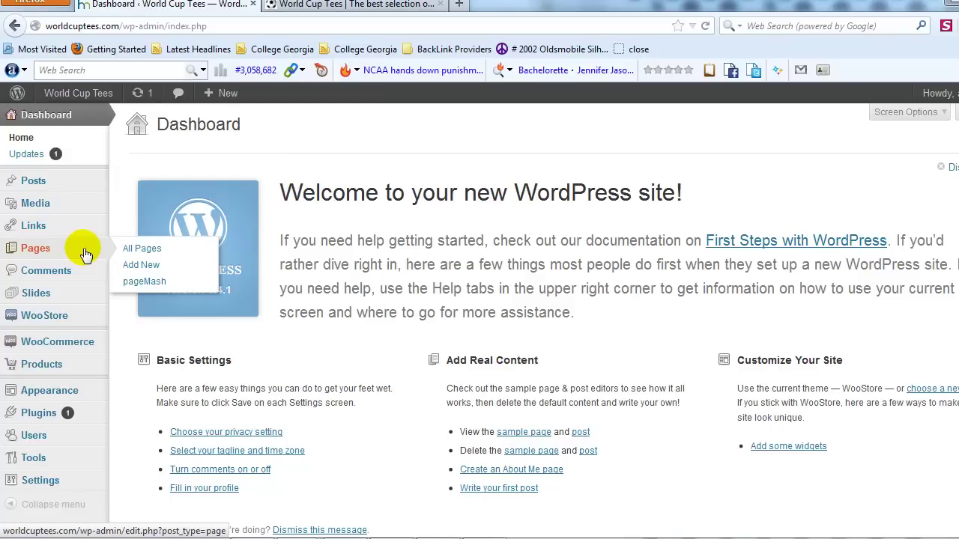
left_click(149, 268)
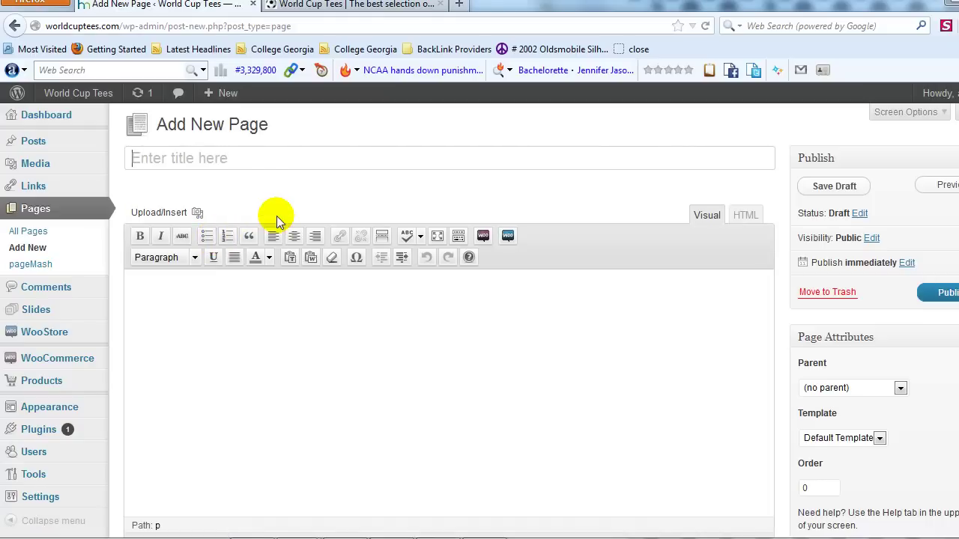
Title the new page 'Blog' and assign it the Blog template
type("Blog")
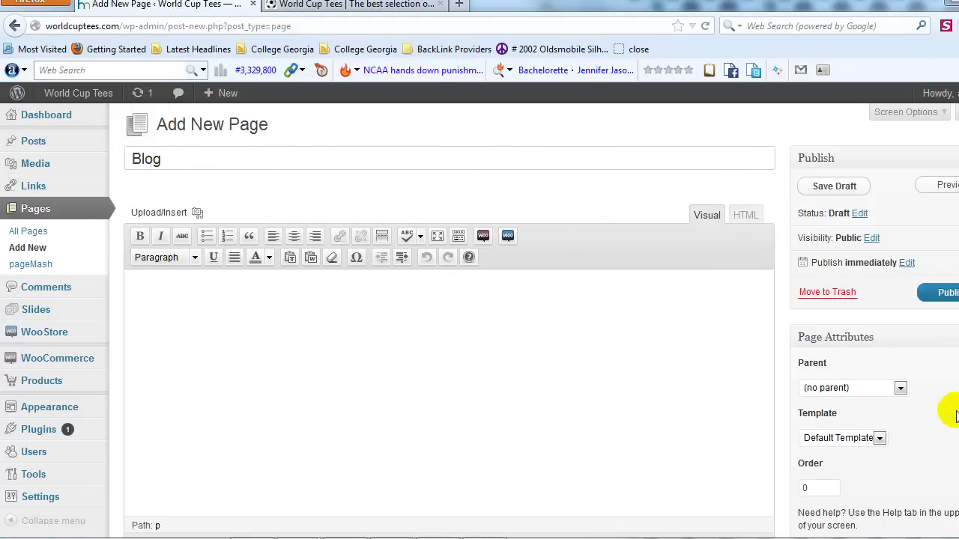
scroll(944, 396, "down", 5)
scroll(933, 355, "up", 3)
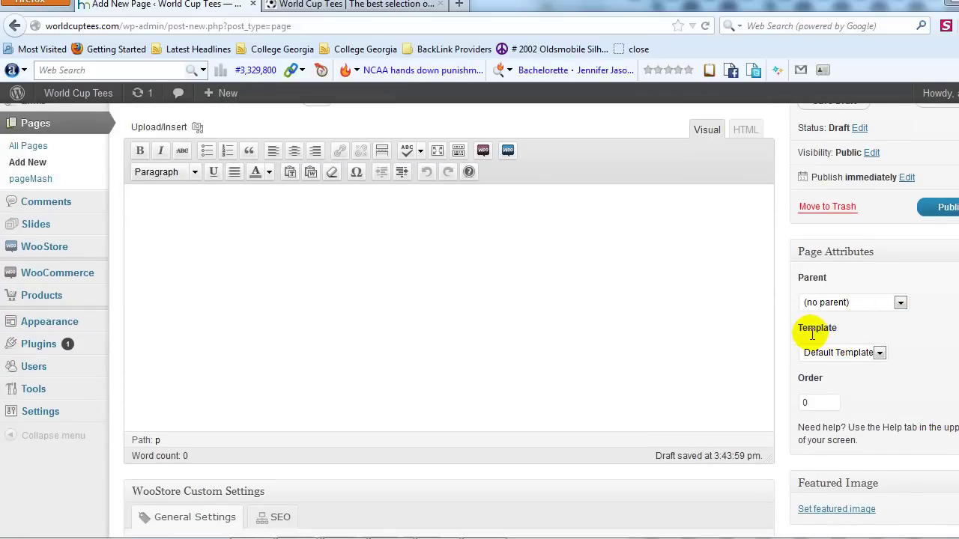
left_click(840, 356)
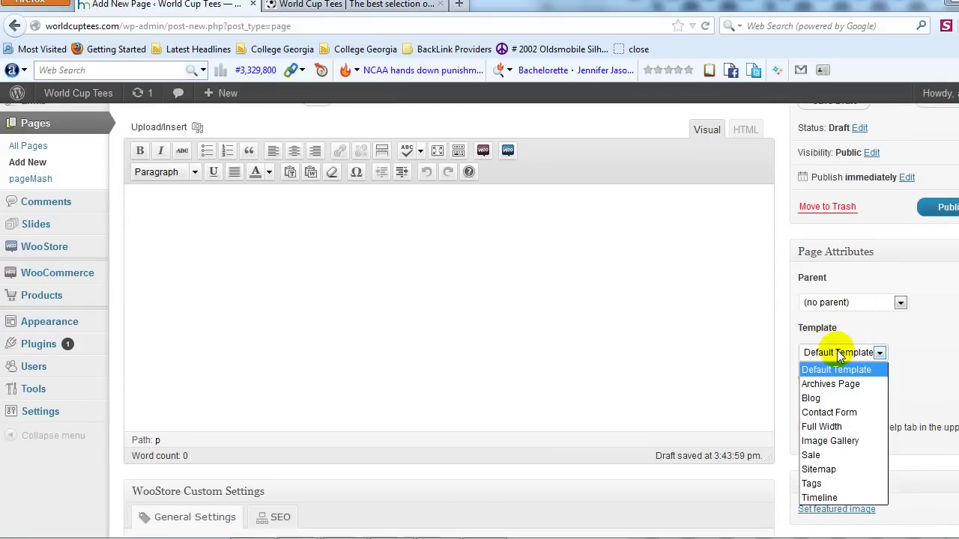
key("Escape")
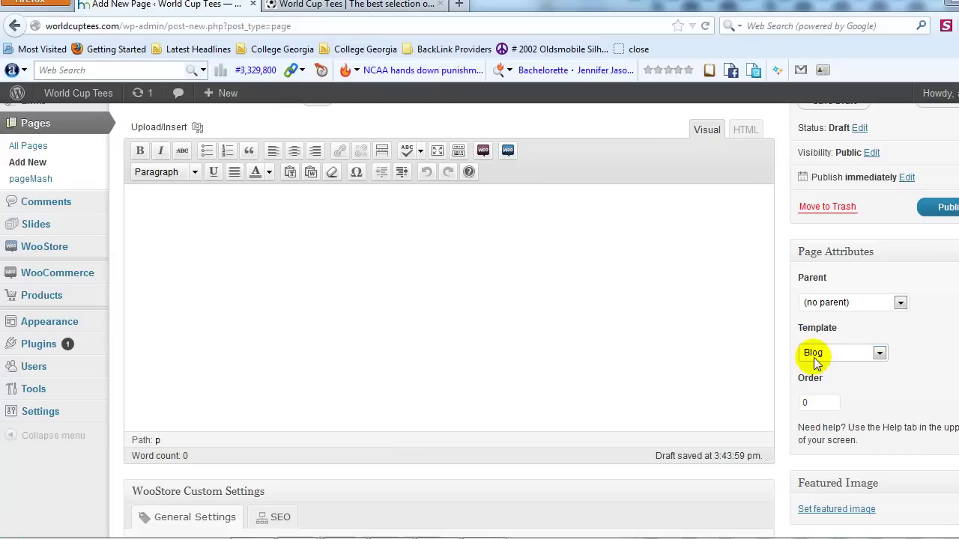
Publish the Blog page and bring up the live site to check it
scroll(648, 269, "up", 2)
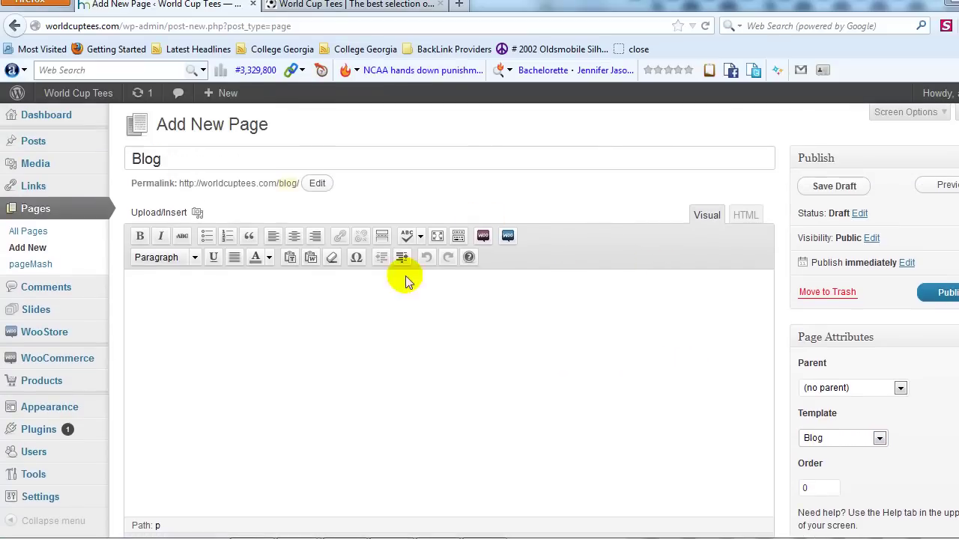
left_click(947, 294)
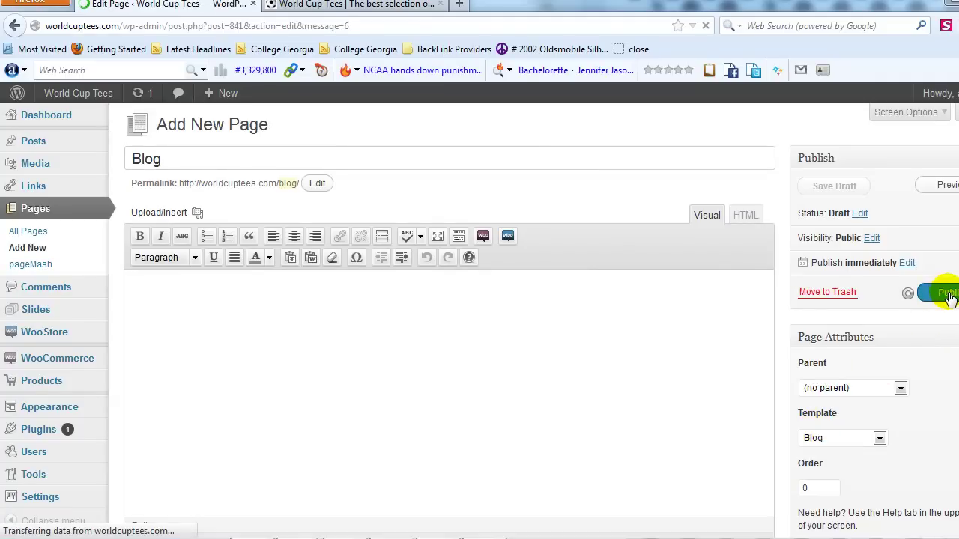
left_click(352, 5)
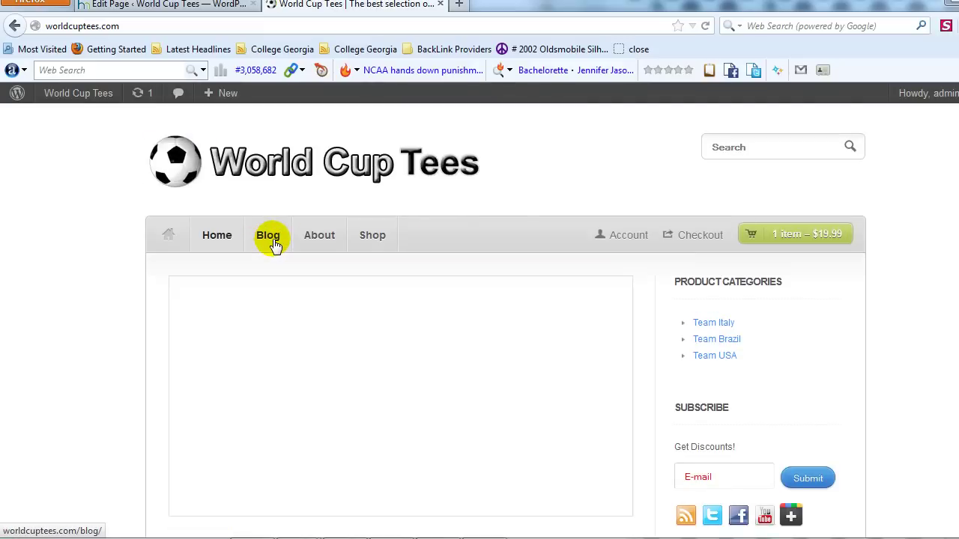
View the live Blog page listing 'Hello world!', then return to the Blog page editor
left_click(271, 238)
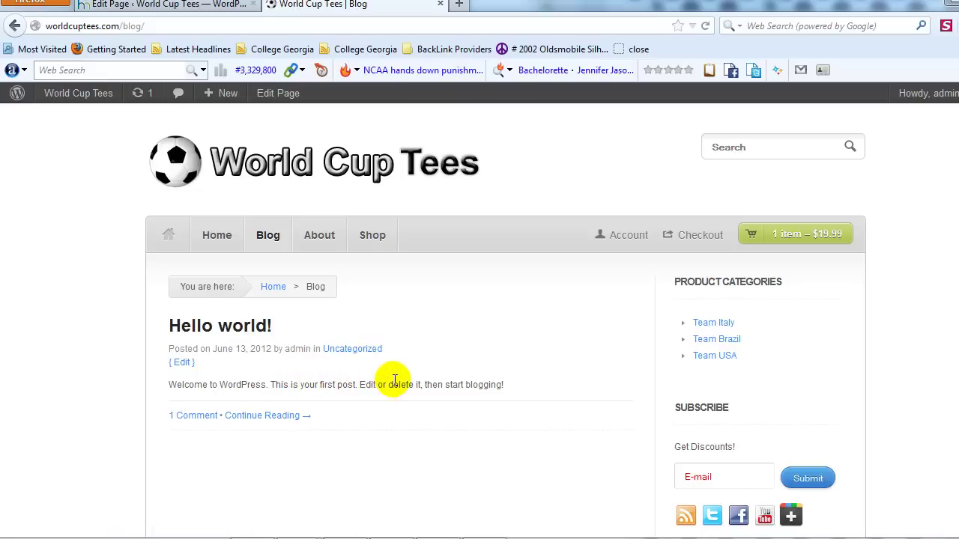
left_click(185, 6)
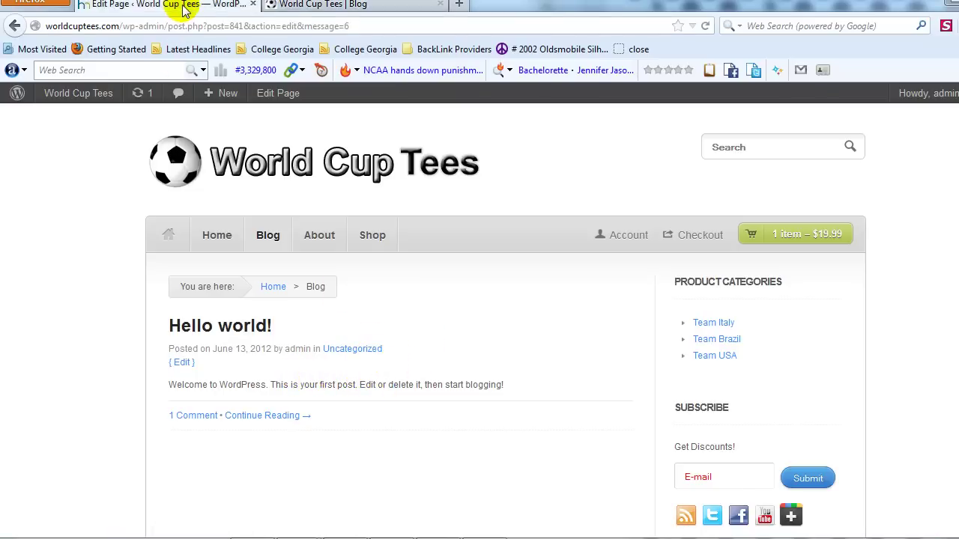
mouse_move(88, 143)
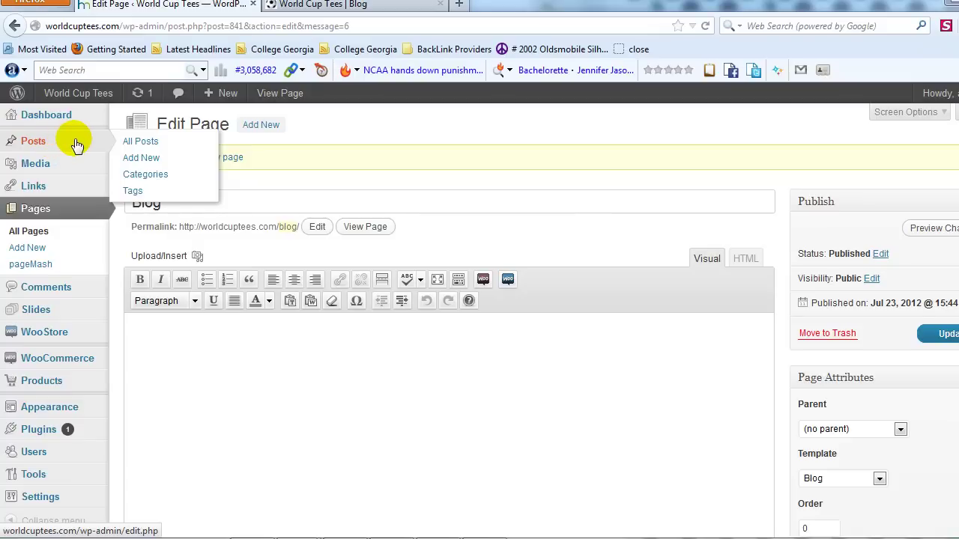
Start a new post via Posts > Add New, glance at the live Blog page, then return
left_click(150, 158)
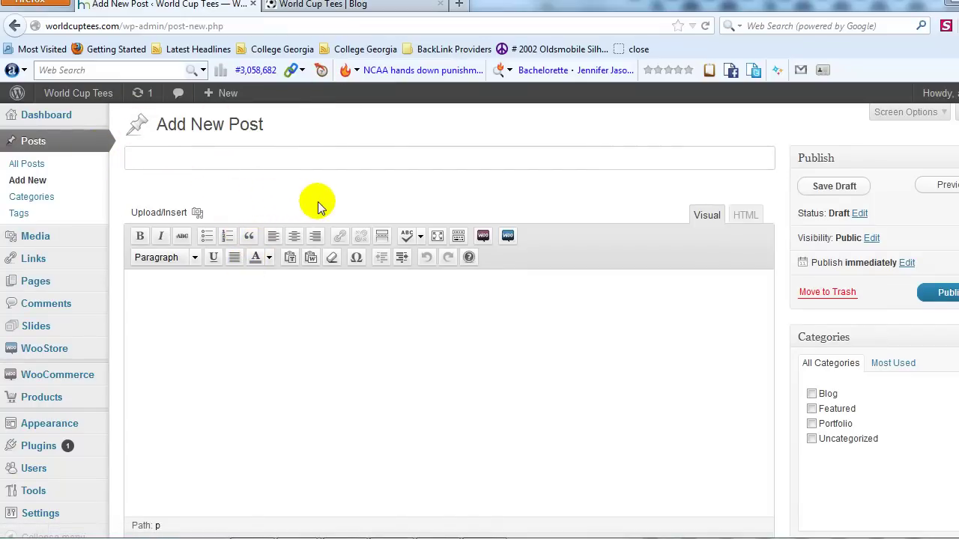
left_click(322, 4)
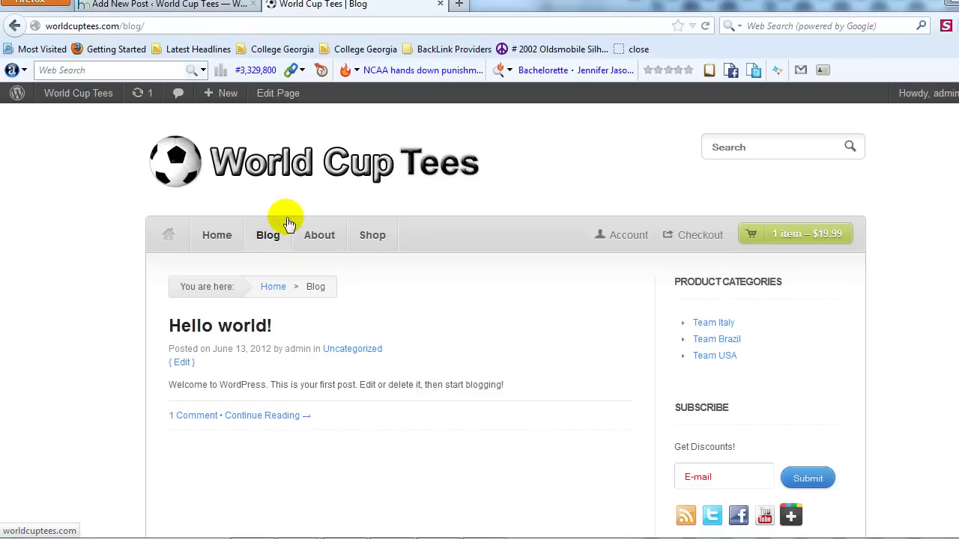
left_click(191, 5)
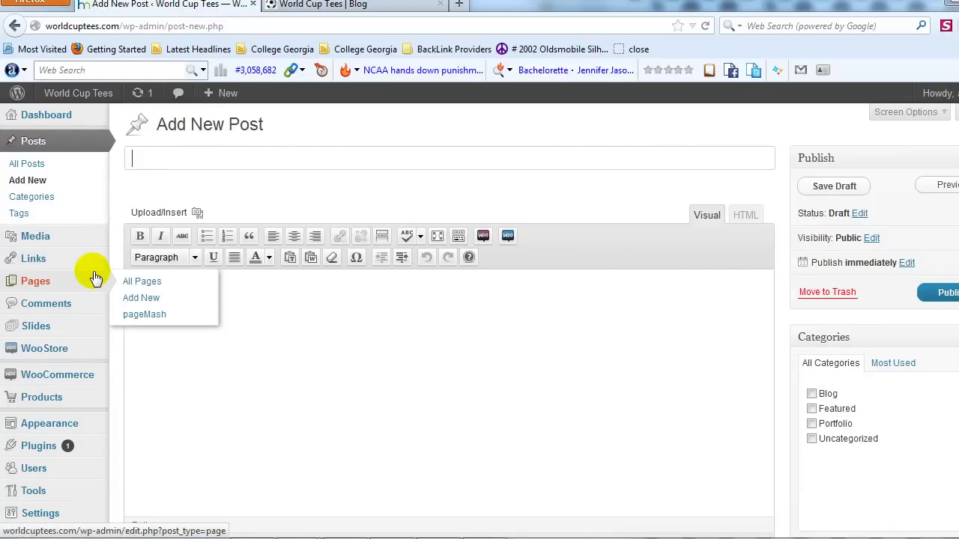
Reopen the Blog page for editing from All Pages and compare it with the live Blog page
scroll(814, 324, "down", 3)
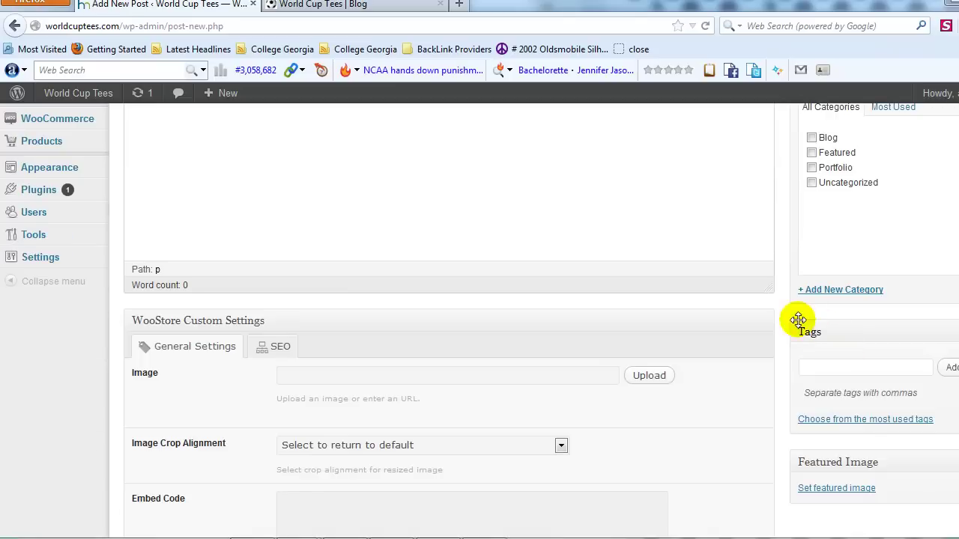
scroll(75, 262, "up", 3)
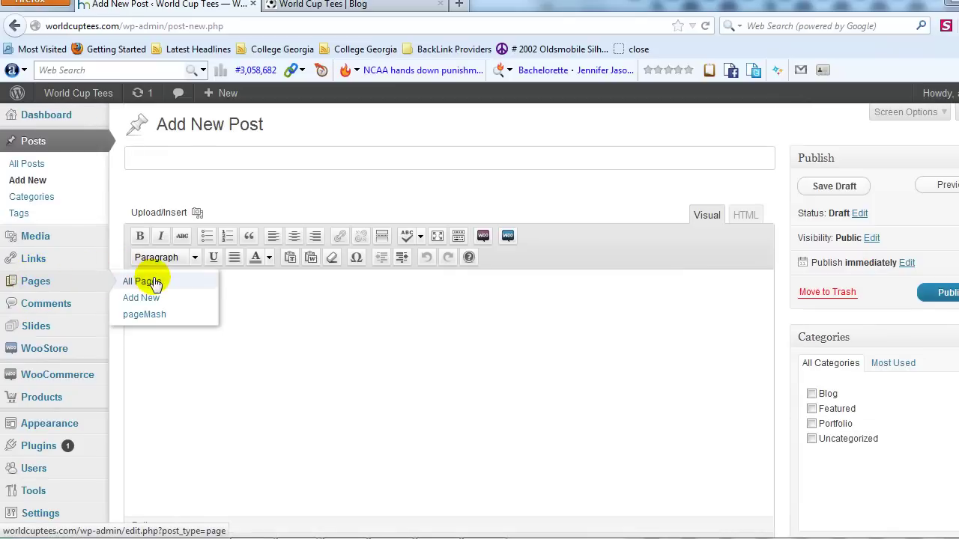
left_click(192, 285)
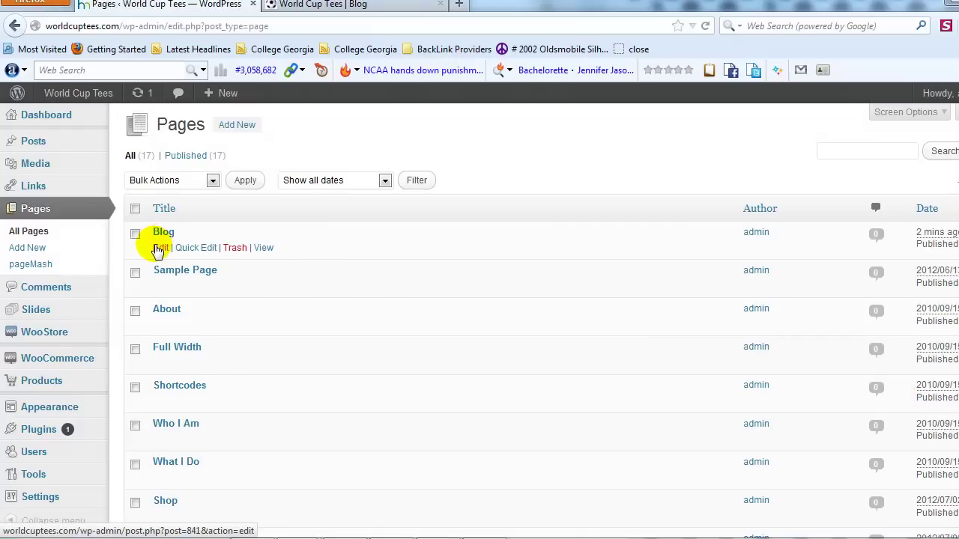
left_click(158, 248)
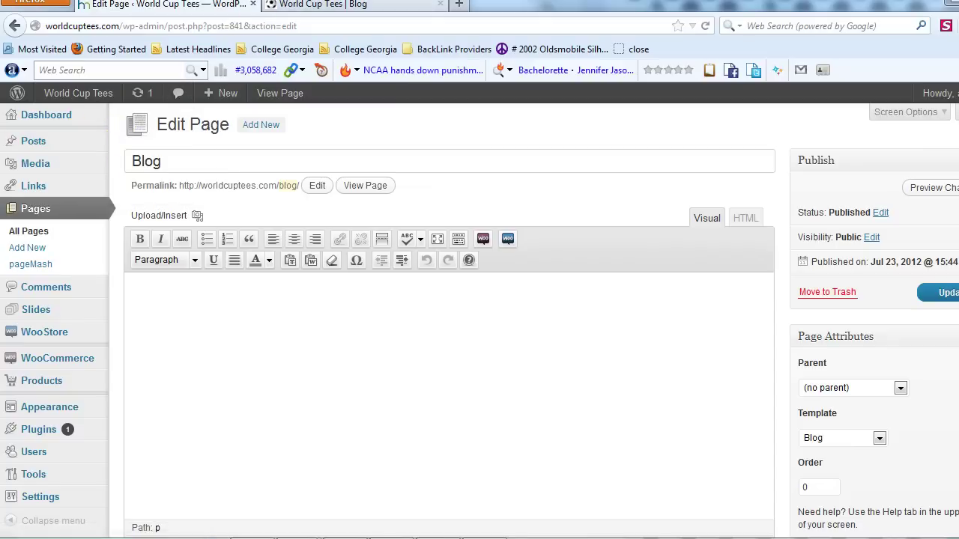
left_click(322, 4)
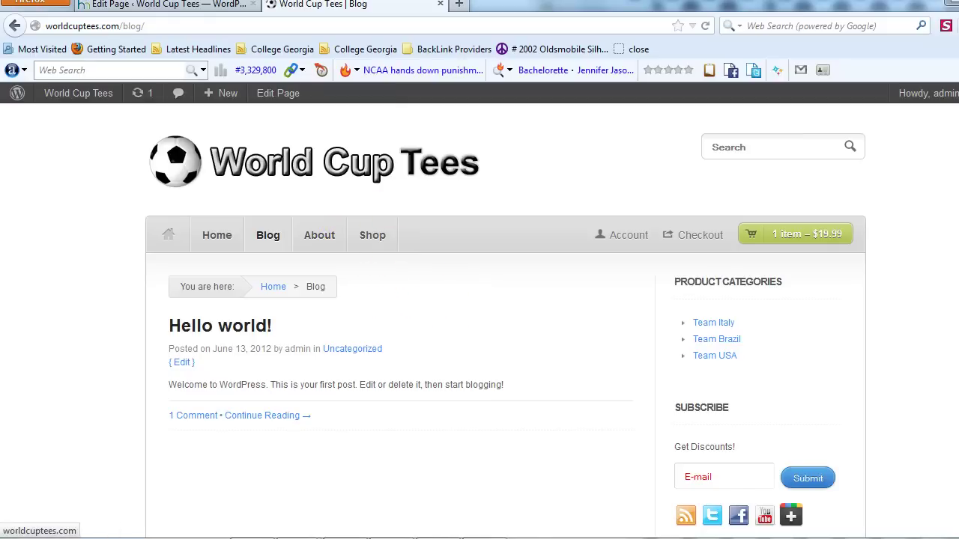
left_click(179, 4)
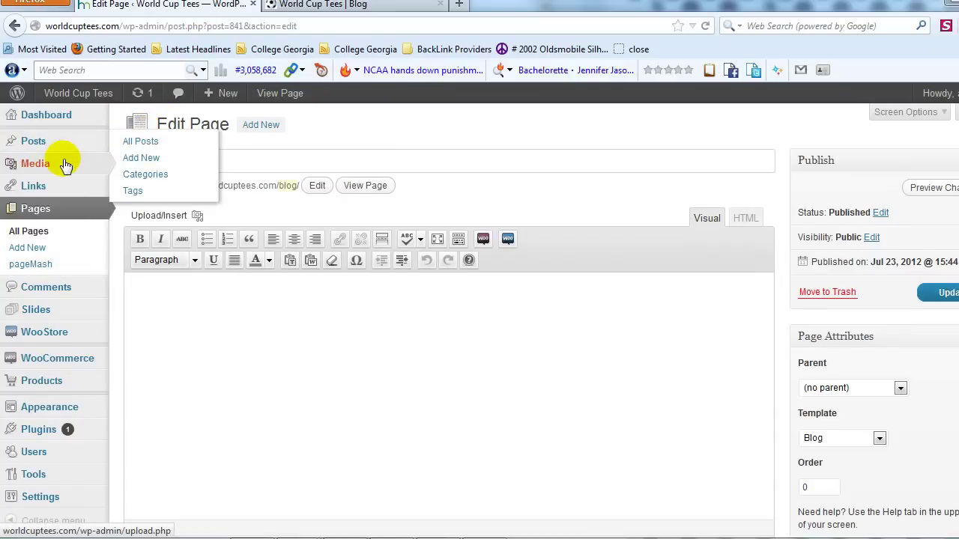
Publish a new page titled 'Contact' using the Contact Form template
left_click(49, 251)
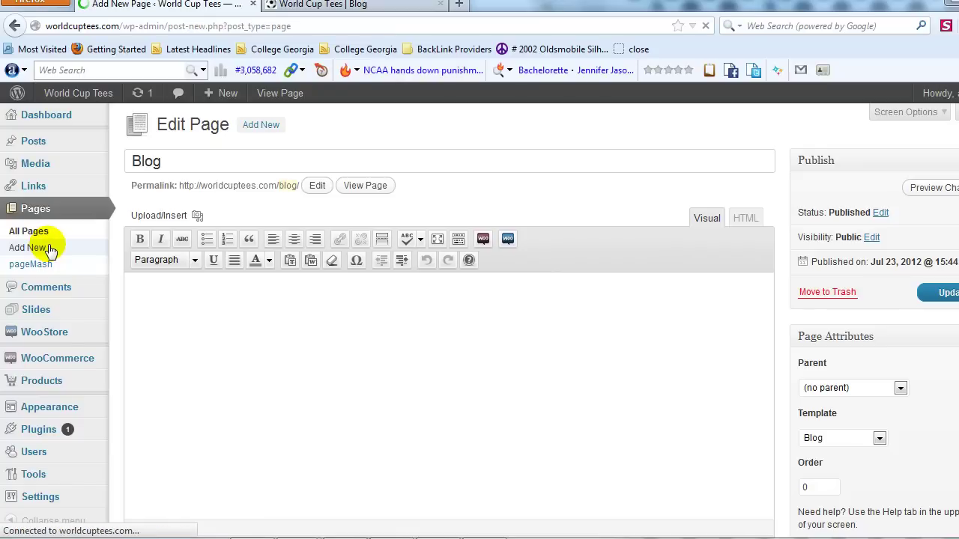
mouse_move(102, 305)
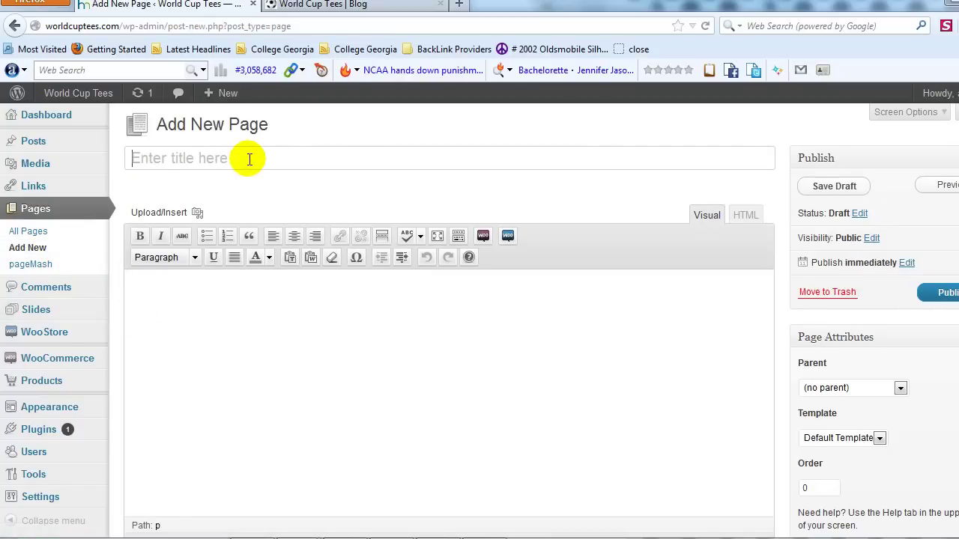
type("Contact")
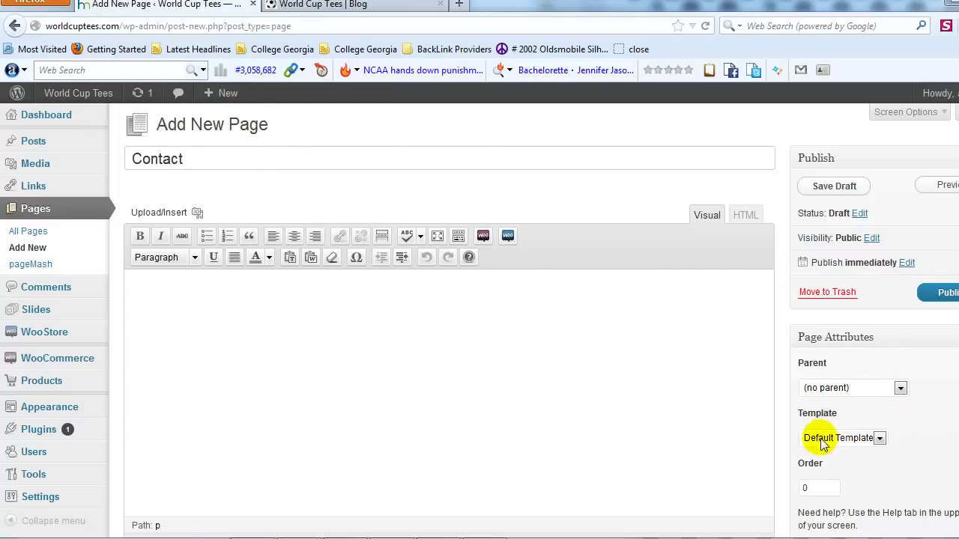
left_click(868, 441)
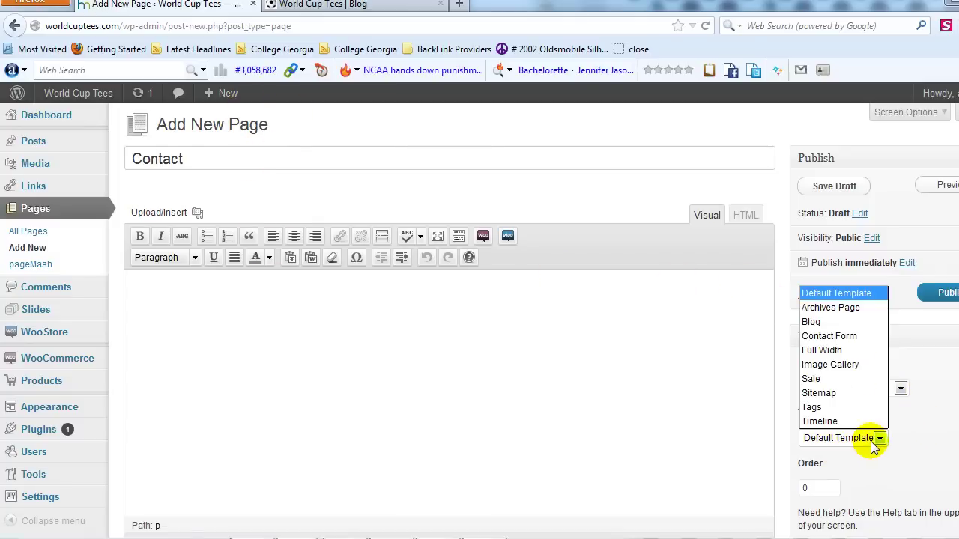
left_click(847, 336)
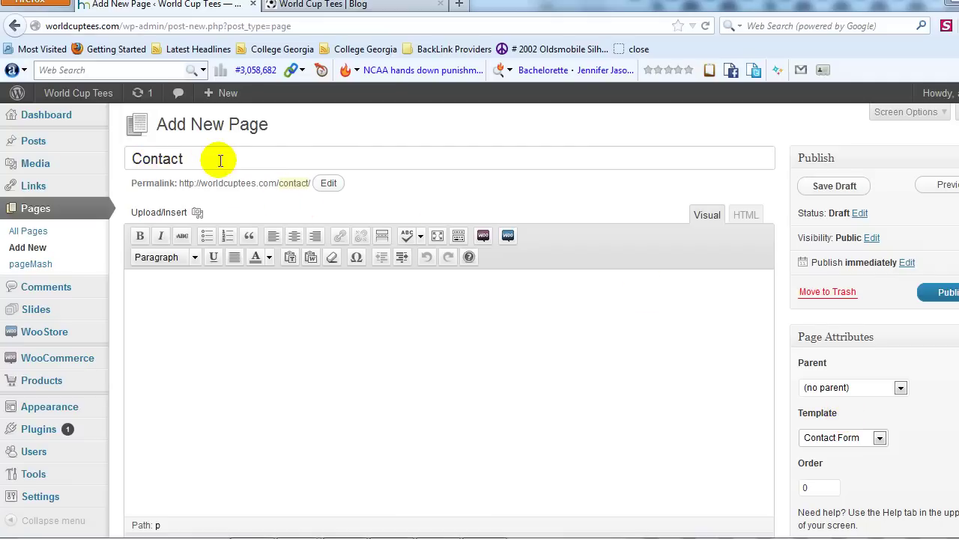
left_click(949, 296)
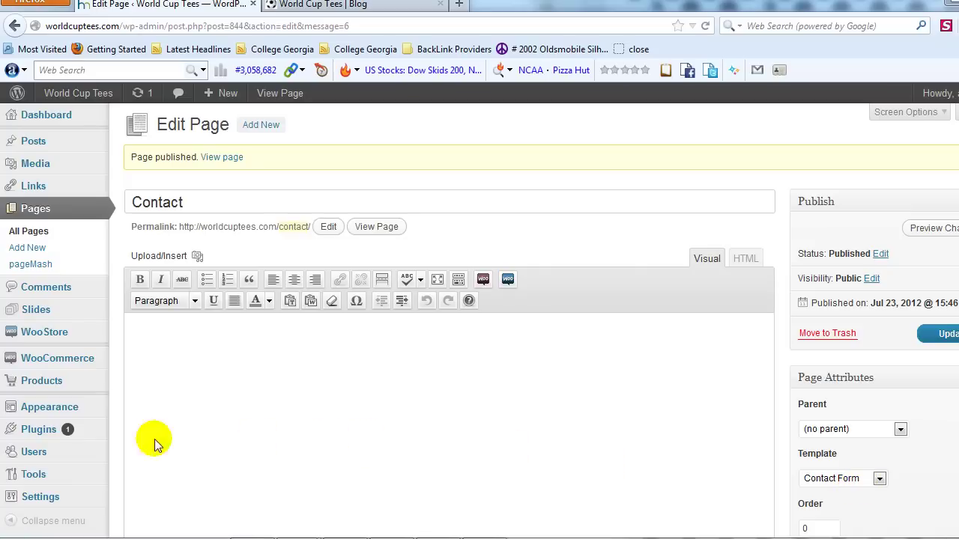
Enter the Contact Form e-mail in WooStore Subscription Settings, save, and view the home page
mouse_move(60, 427)
mouse_move(79, 335)
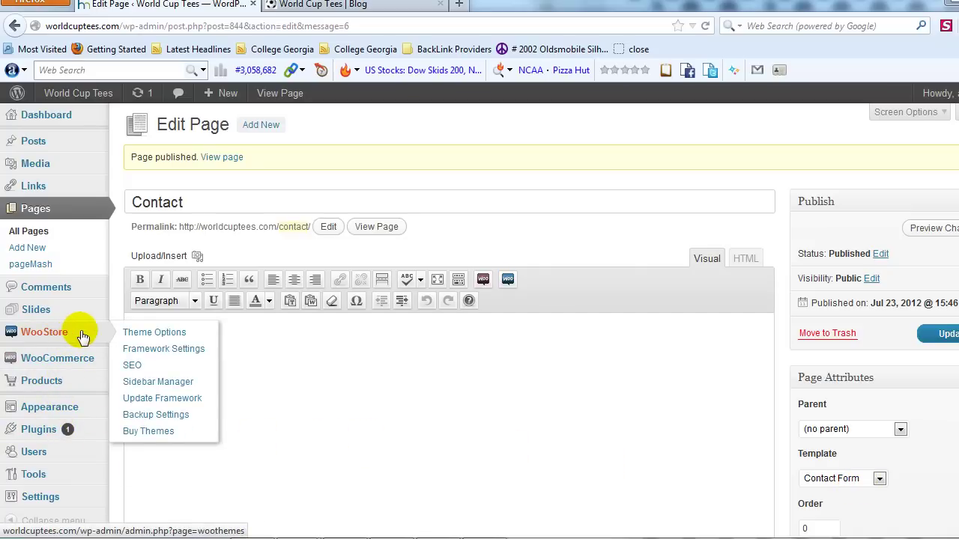
left_click(131, 335)
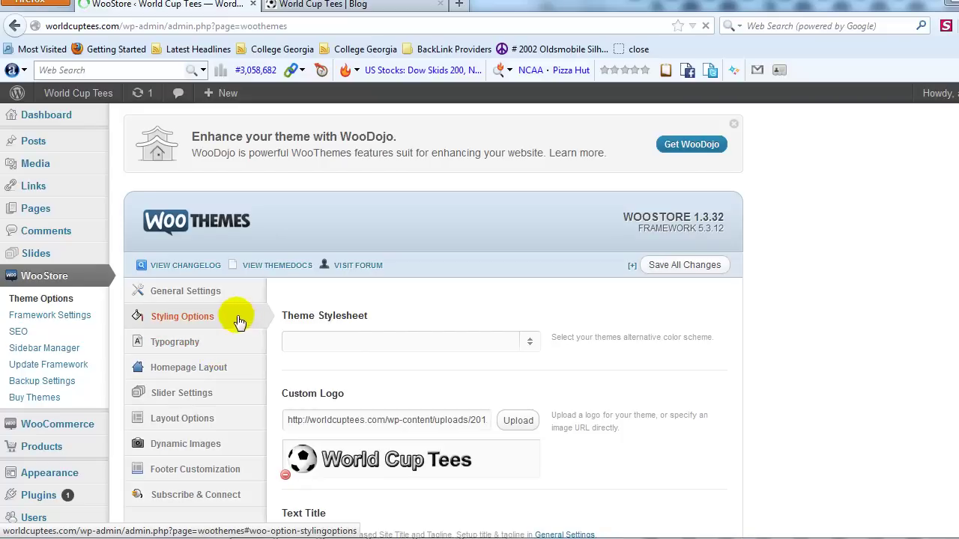
left_click(241, 291)
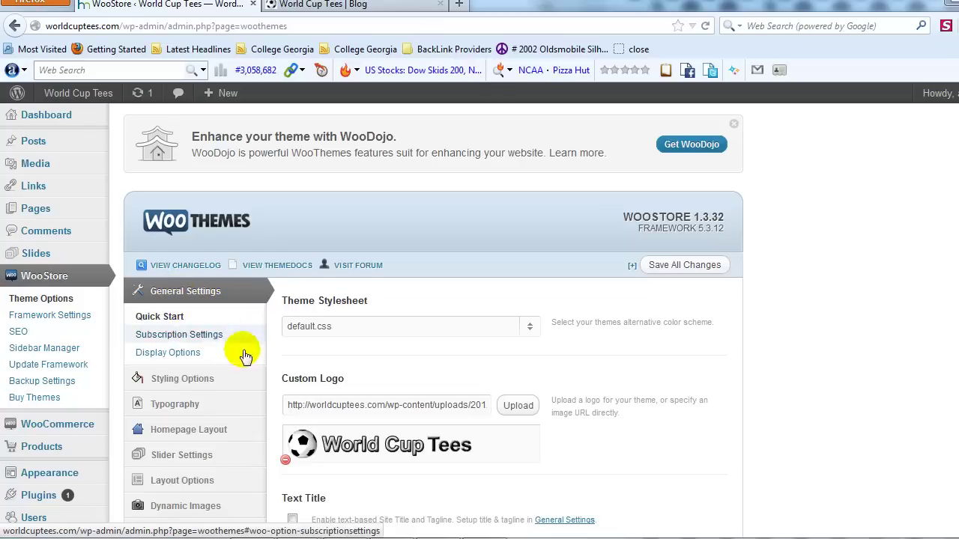
left_click(178, 338)
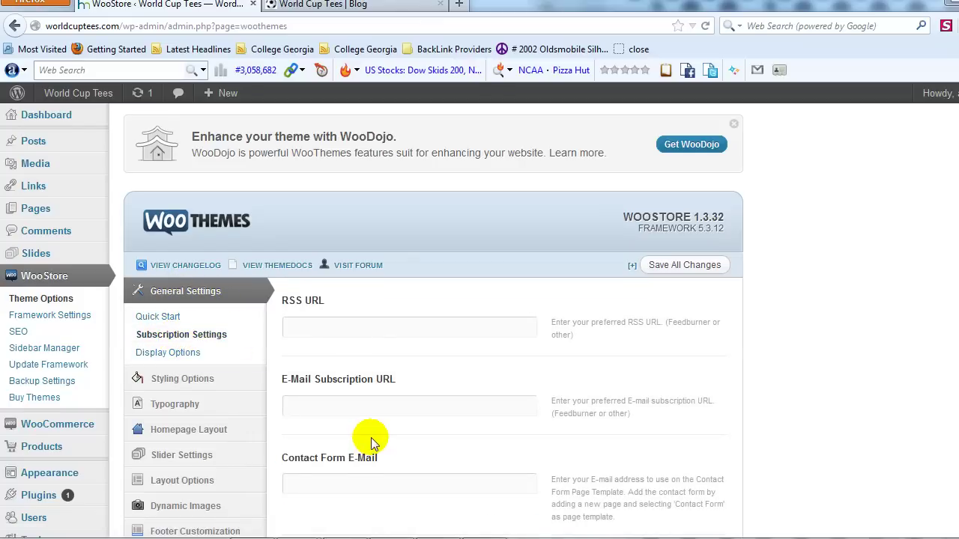
scroll(367, 441, "down", 2)
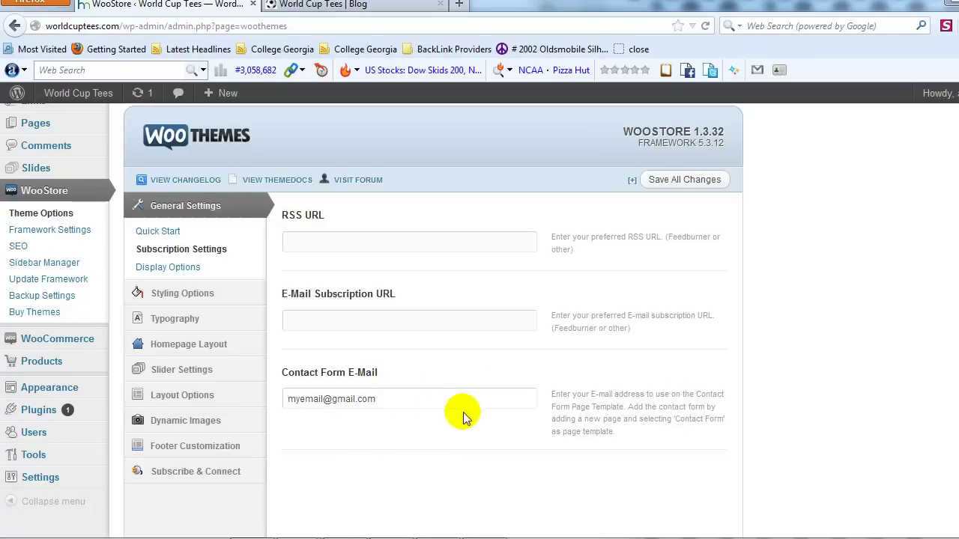
left_click(694, 183)
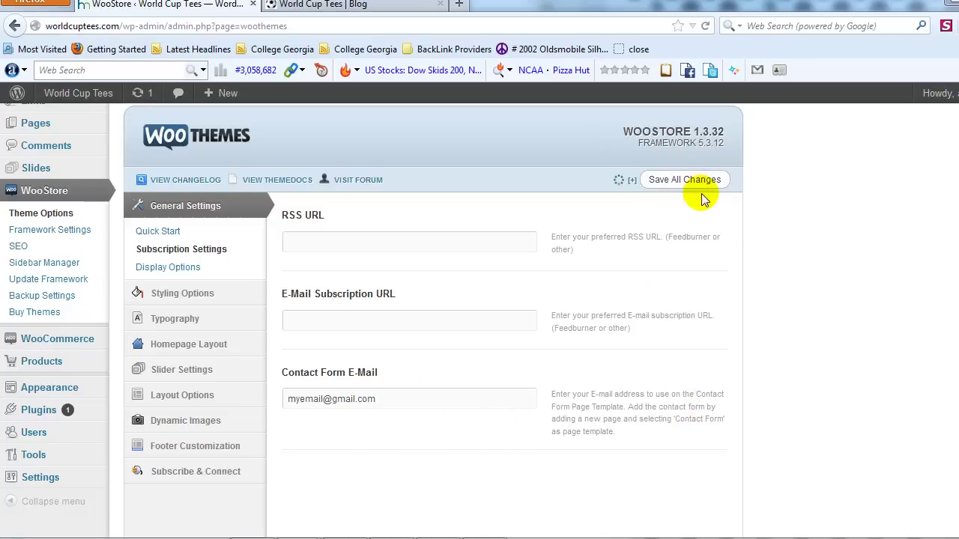
left_click(345, 6)
left_click(313, 165)
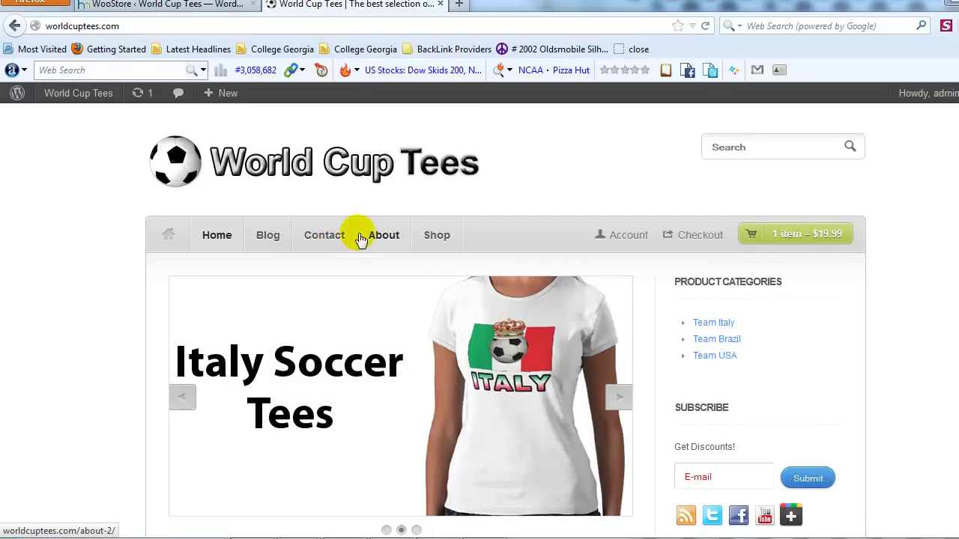
Open the live Contact page and click into its Name, Email and Message fields
left_click(338, 237)
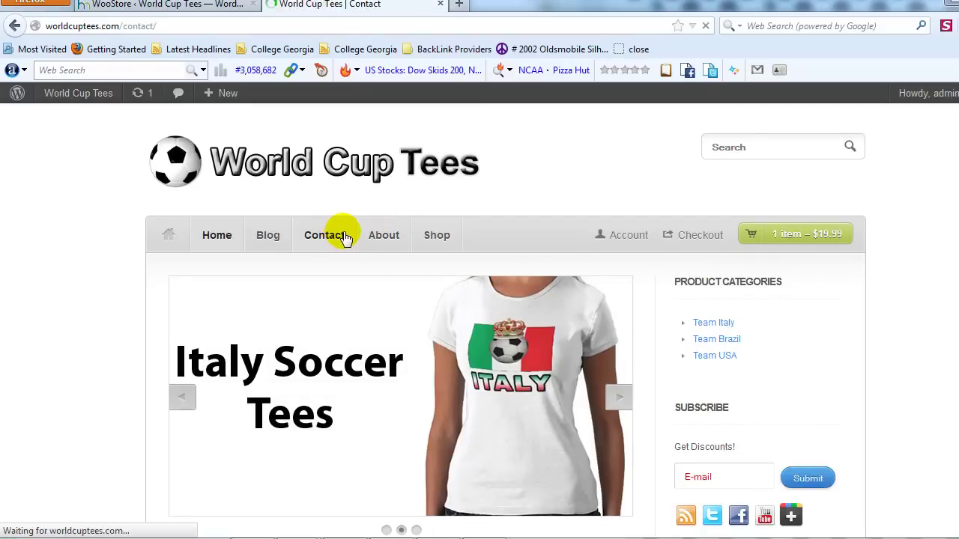
scroll(407, 259, "down", 1)
scroll(407, 259, "down", 1)
left_click(396, 272)
left_click(389, 313)
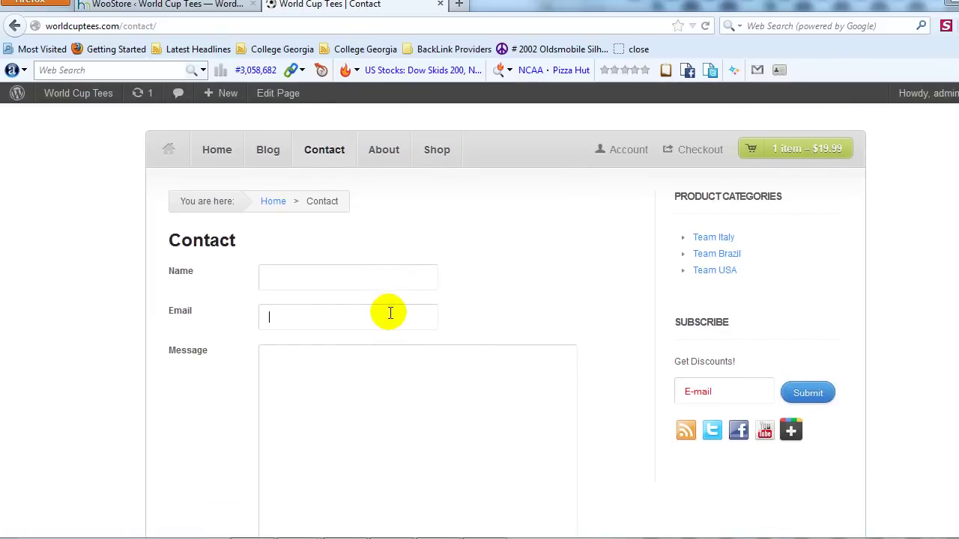
scroll(389, 313, "down", 4)
scroll(389, 313, "up", 3)
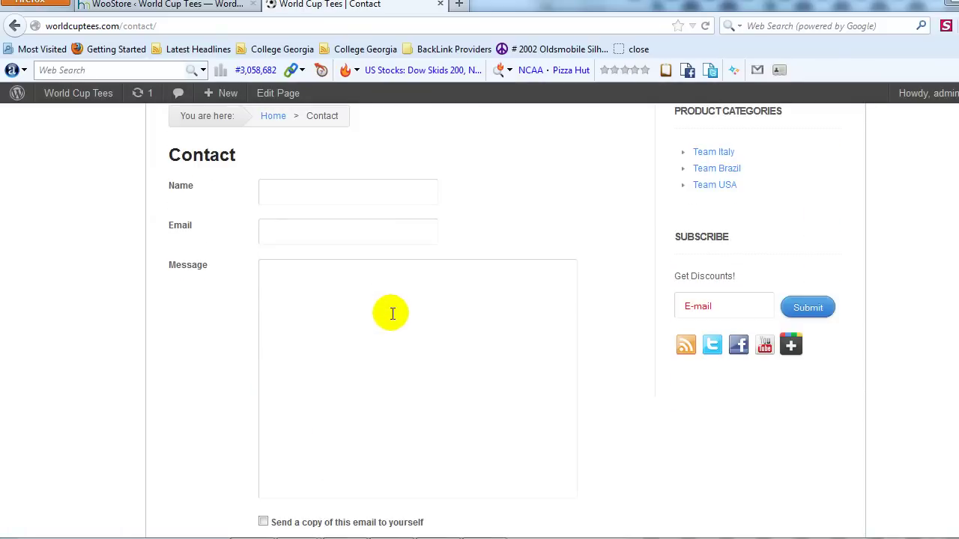
left_click(411, 327)
scroll(391, 355, "down", 2)
scroll(337, 472, "up", 2)
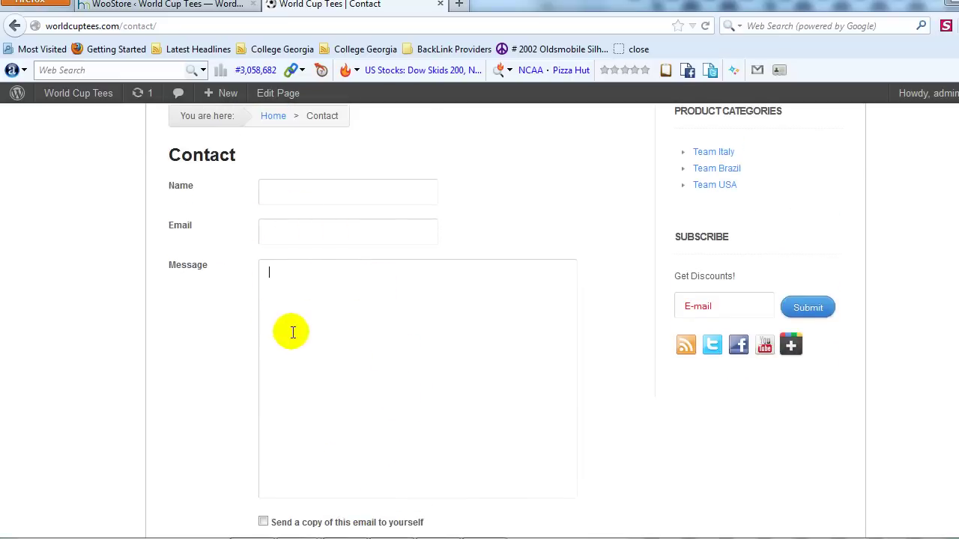
scroll(307, 332, "down", 1)
scroll(315, 330, "down", 4)
scroll(310, 368, "up", 6)
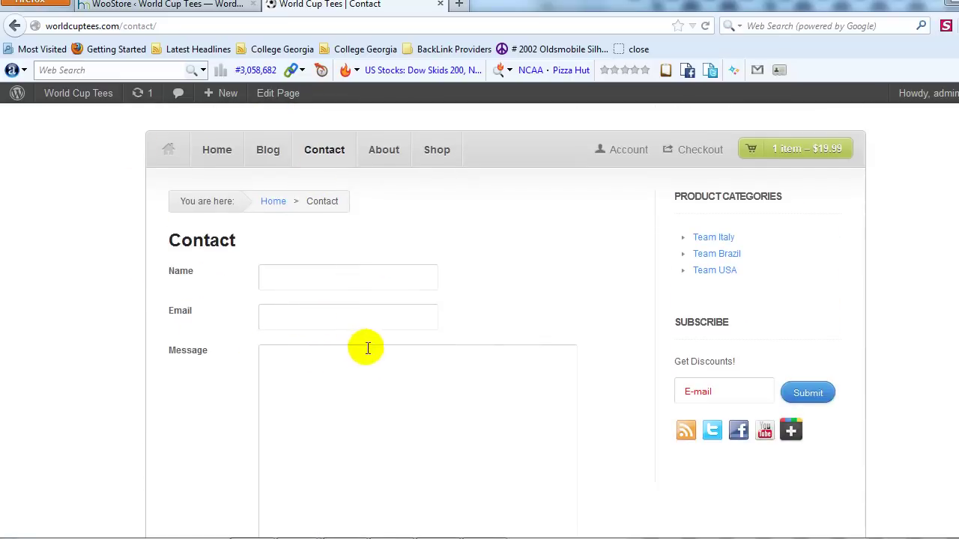
scroll(448, 336, "up", 2)
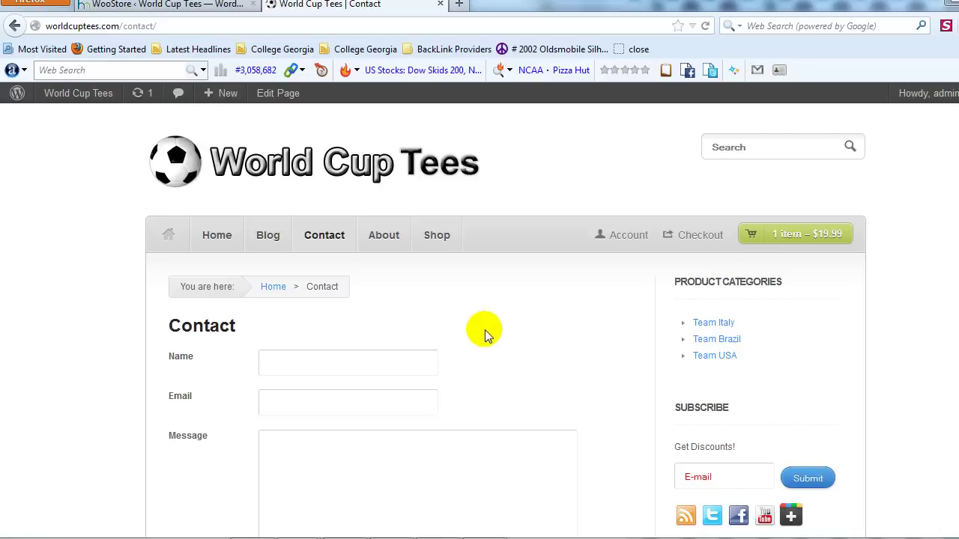
scroll(547, 336, "down", 2)
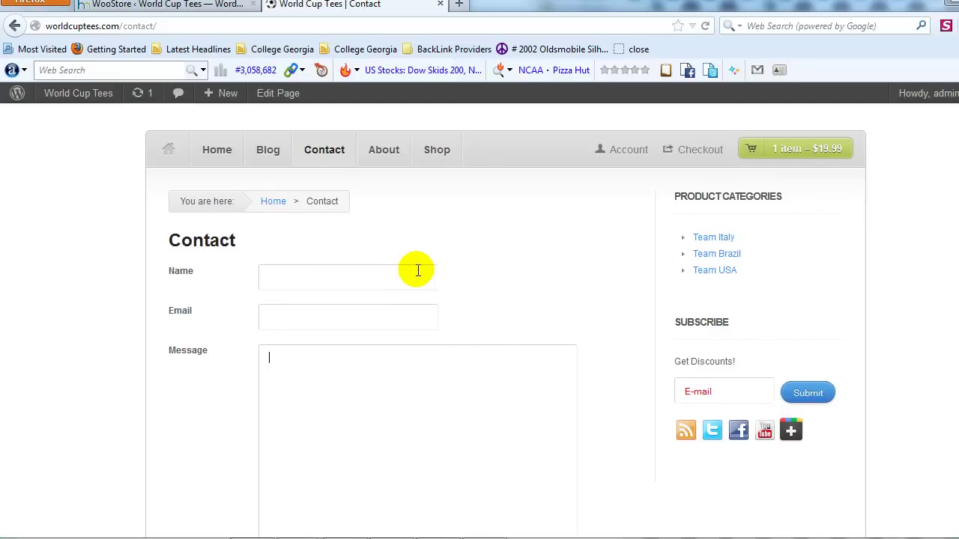
scroll(375, 308, "up", 2)
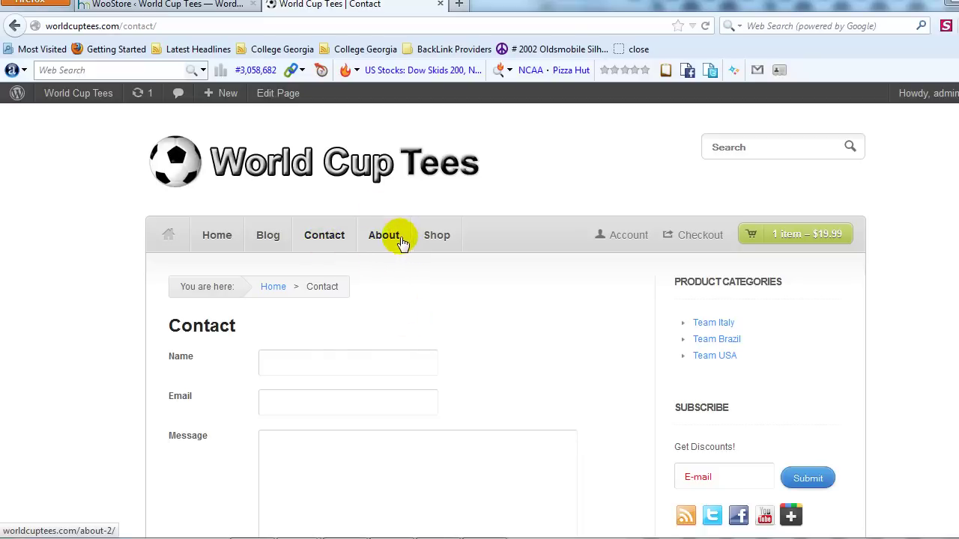
Set About as the Contact page's parent, update it, and go back to the live Contact page
left_click(165, 5)
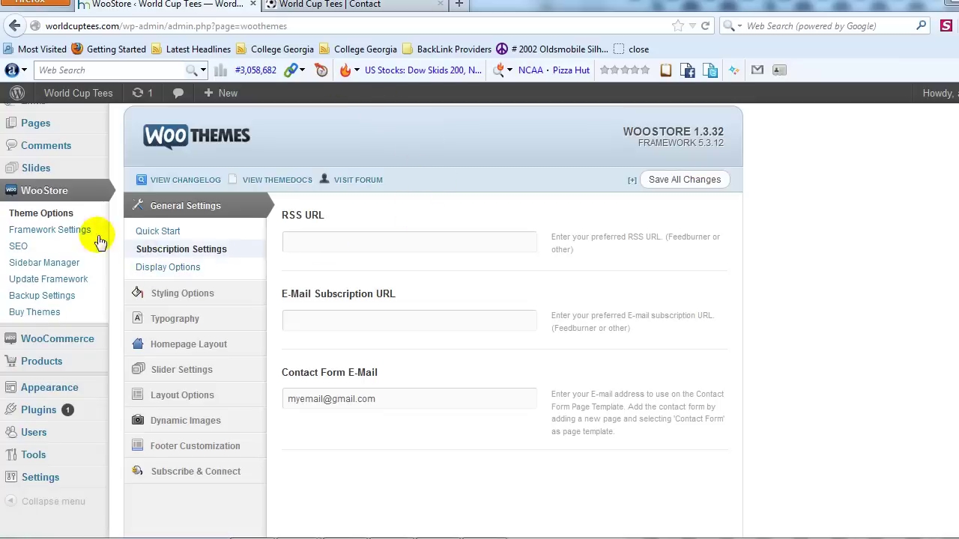
left_click(54, 129)
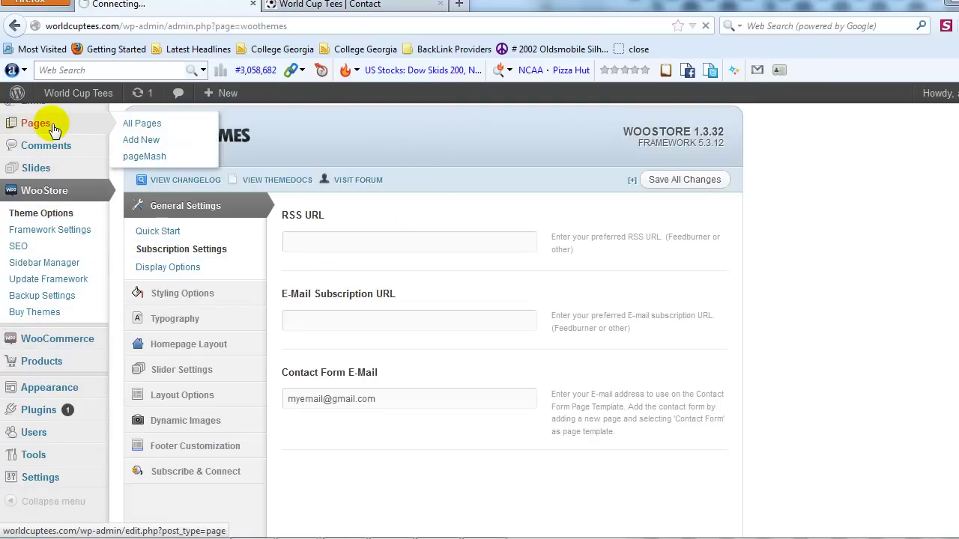
left_click(360, 6)
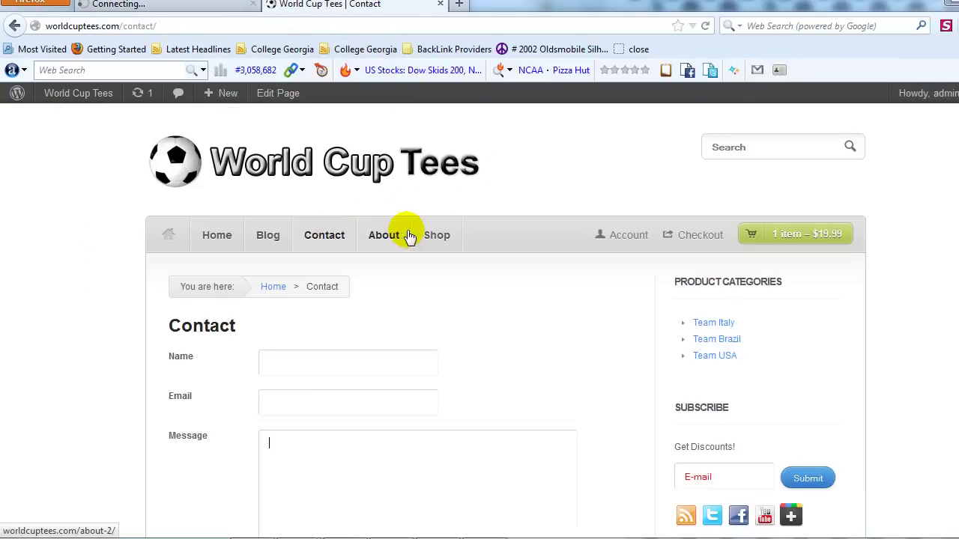
left_click(229, 6)
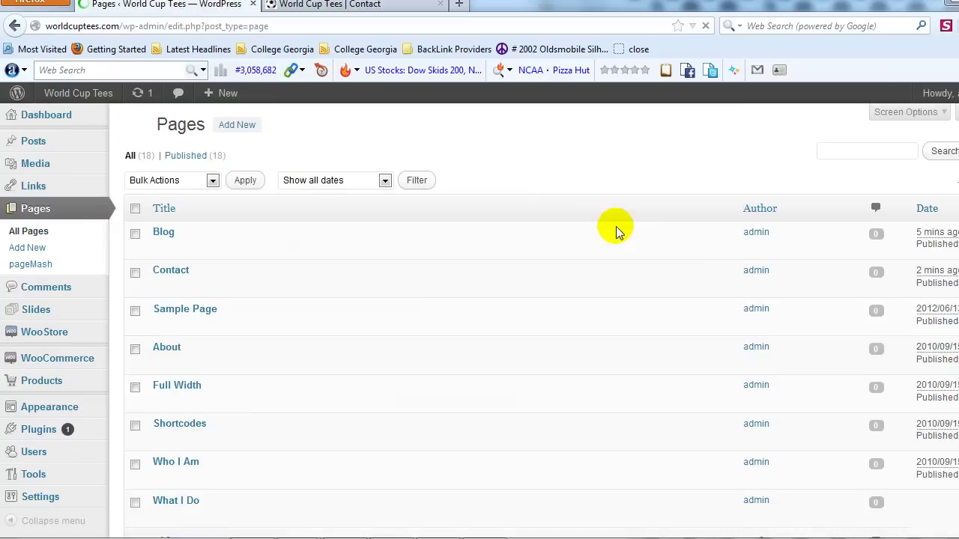
left_click(162, 289)
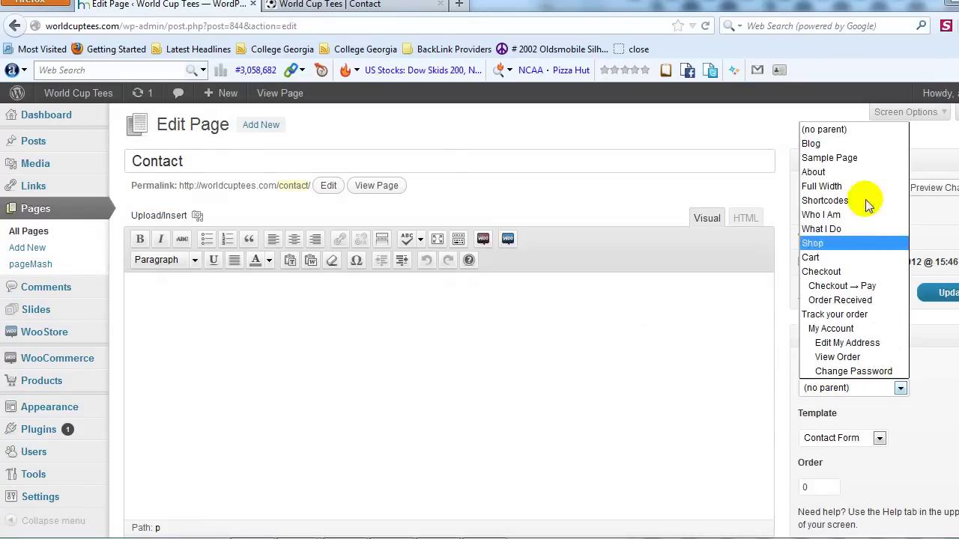
left_click(868, 173)
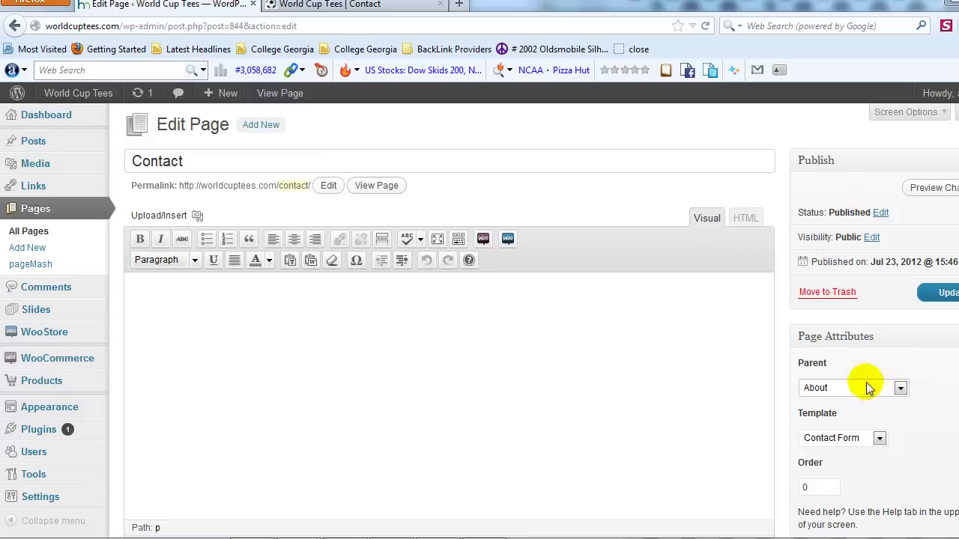
left_click(936, 298)
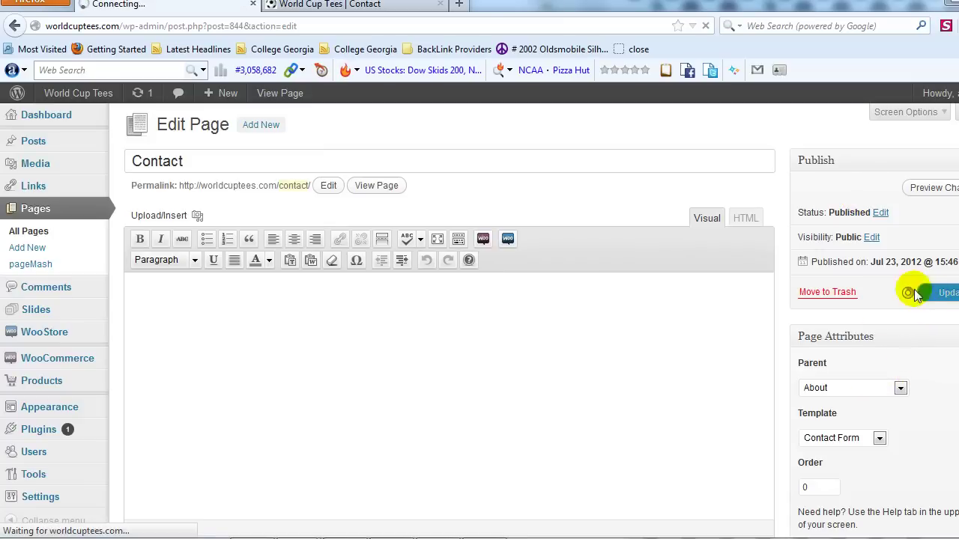
left_click(423, 6)
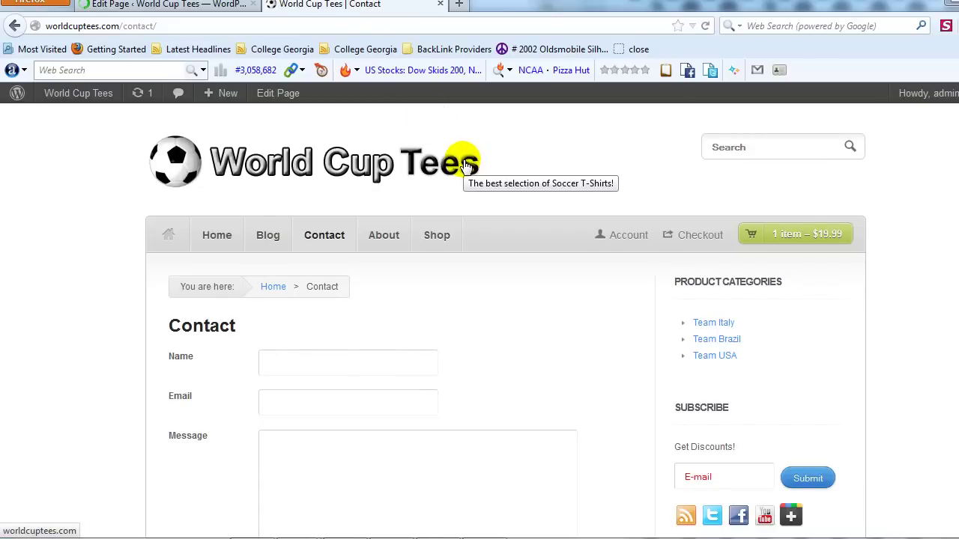
Reload the site and check that Contact now appears under About in the menu
key("F5")
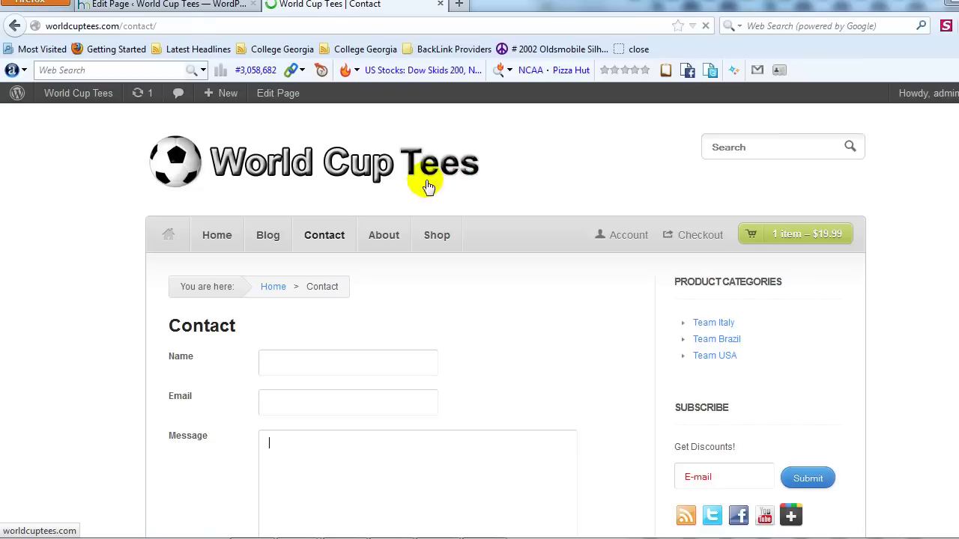
left_click(347, 235)
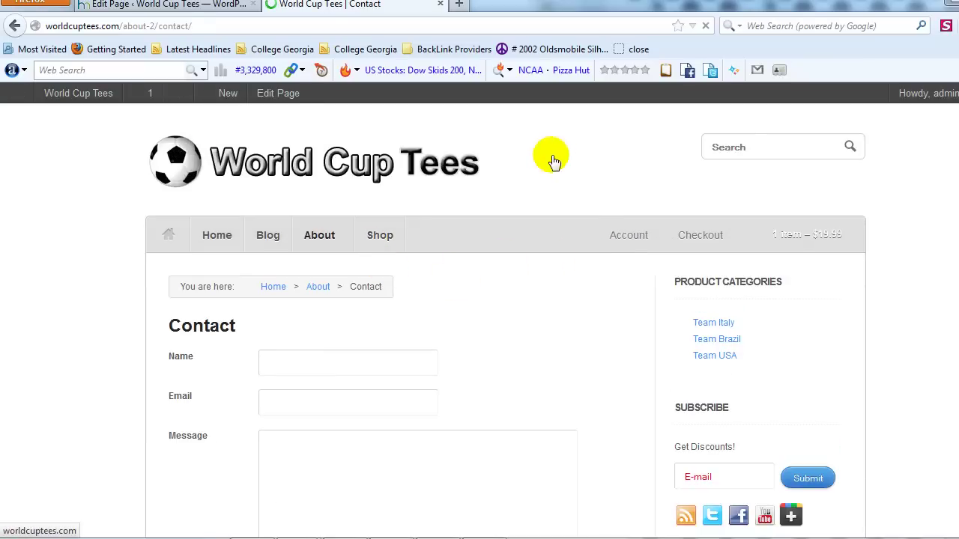
mouse_move(327, 236)
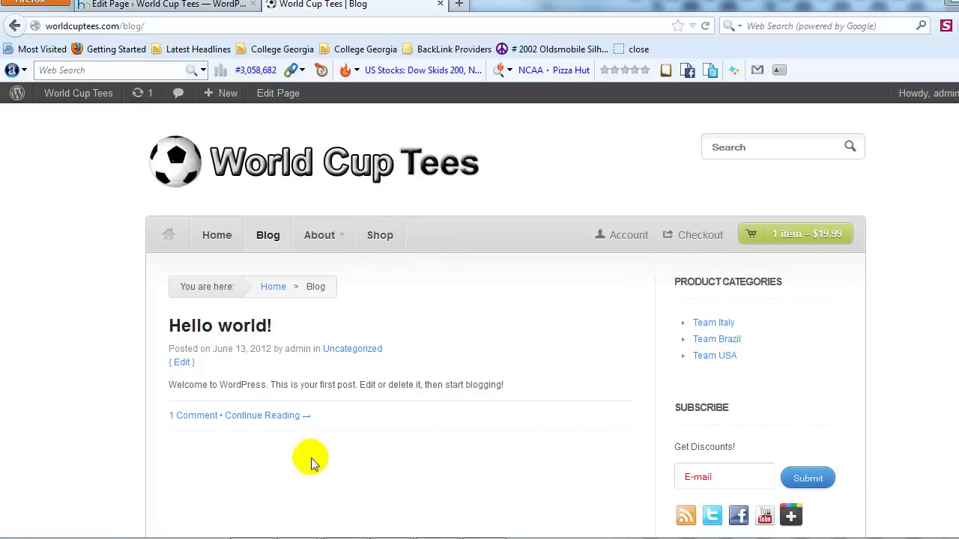
mouse_move(303, 533)
left_click(257, 504)
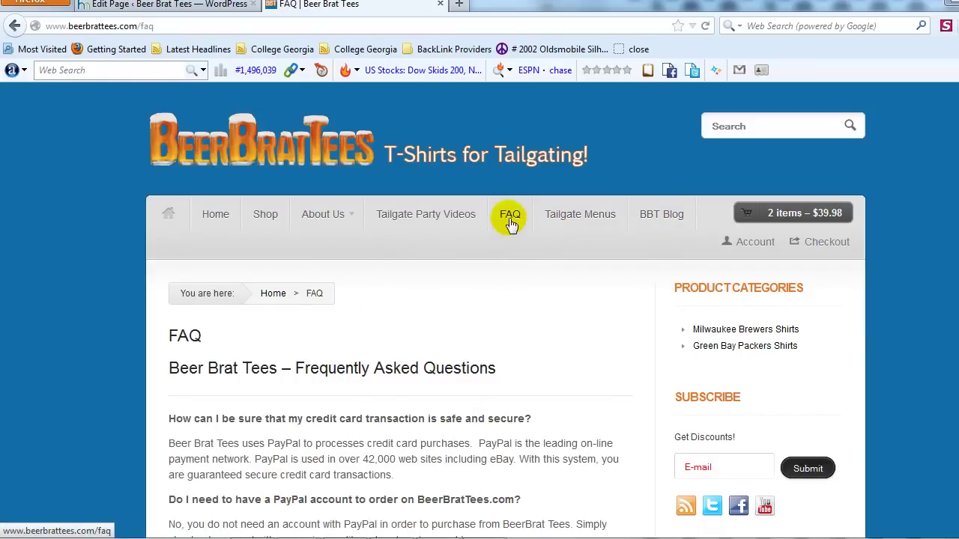
left_click_drag(353, 370, 409, 377)
scroll(409, 376, "down", 1)
scroll(411, 259, "down", 15)
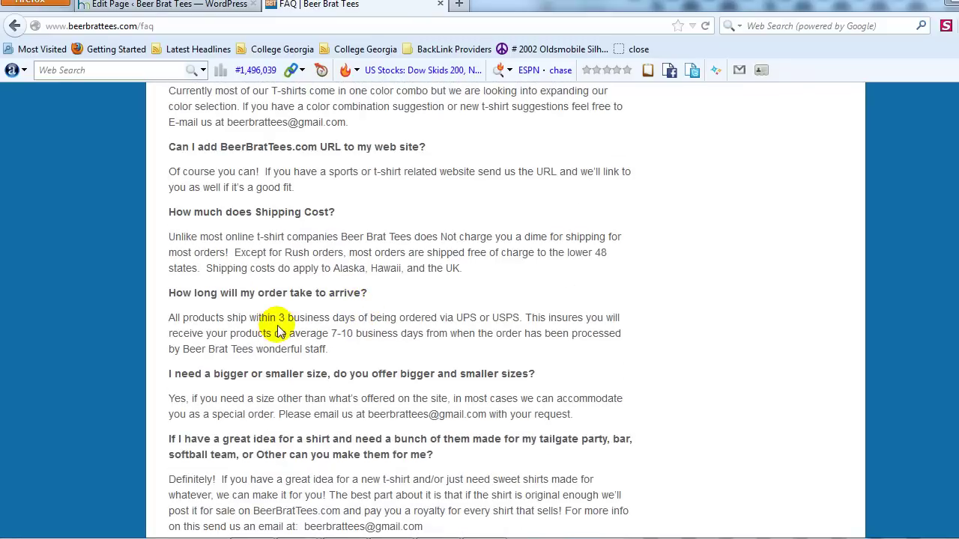
scroll(315, 254, "down", 4)
scroll(284, 270, "up", 6)
scroll(284, 262, "up", 2)
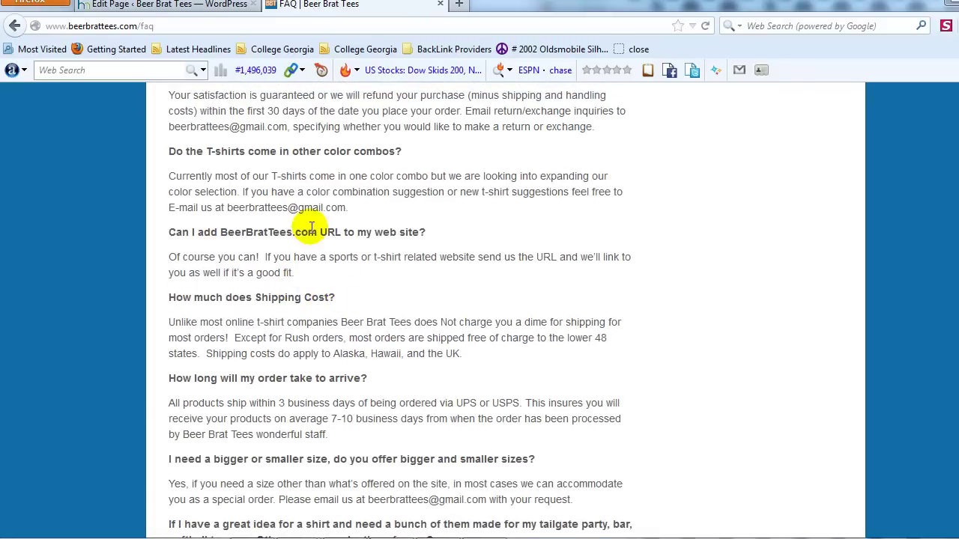
scroll(374, 323, "up", 3)
scroll(386, 328, "up", 1)
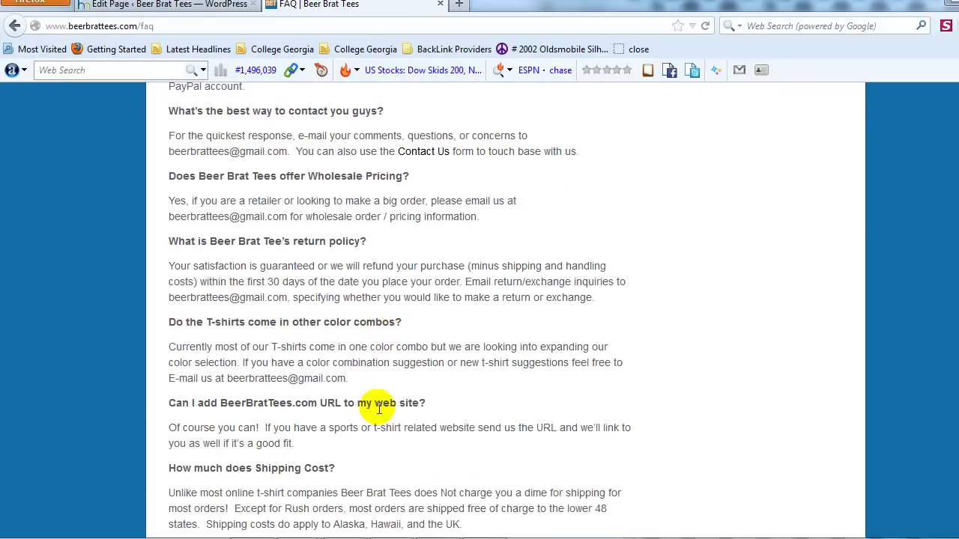
mouse_move(300, 534)
left_click(335, 510)
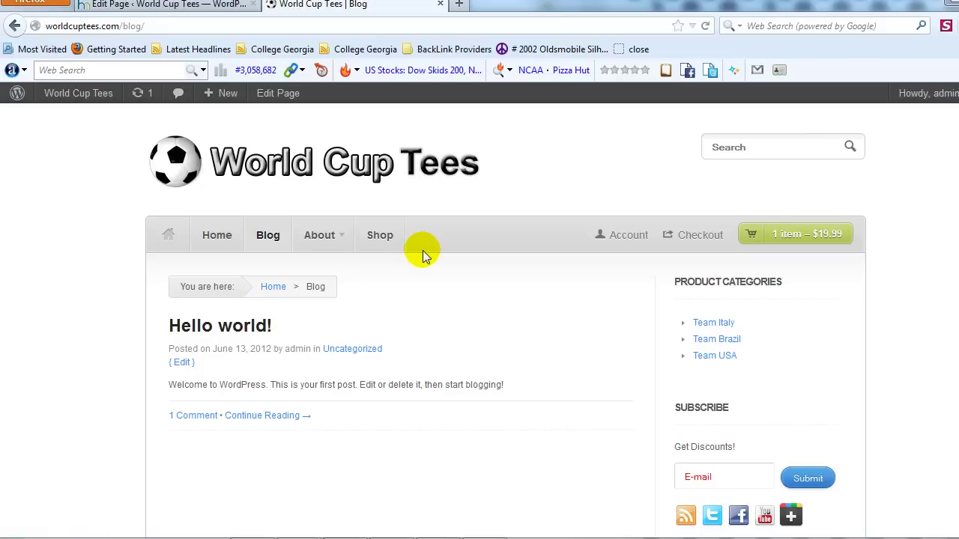
Bring up the pageMash page-ordering list of all site pages, then glance at the live Blog page
left_click(211, 14)
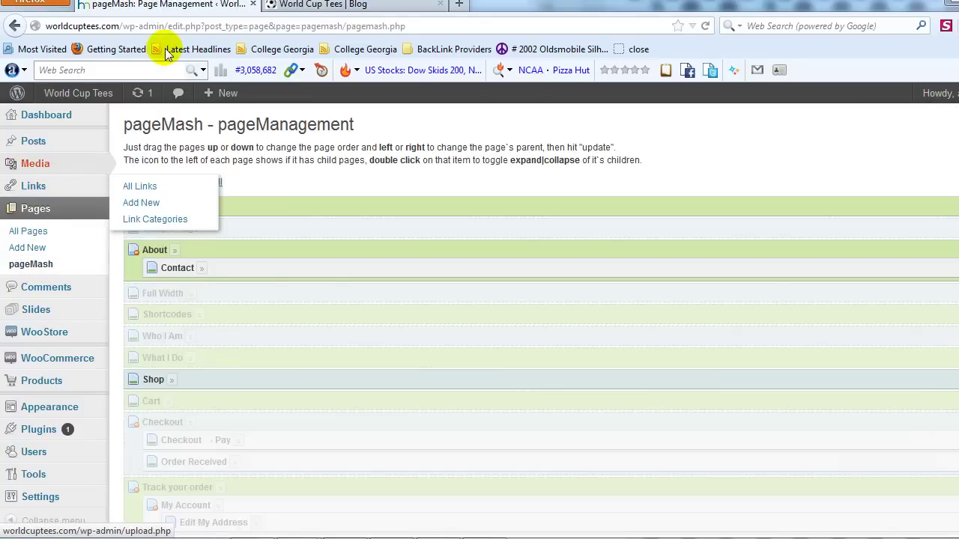
left_click(322, 4)
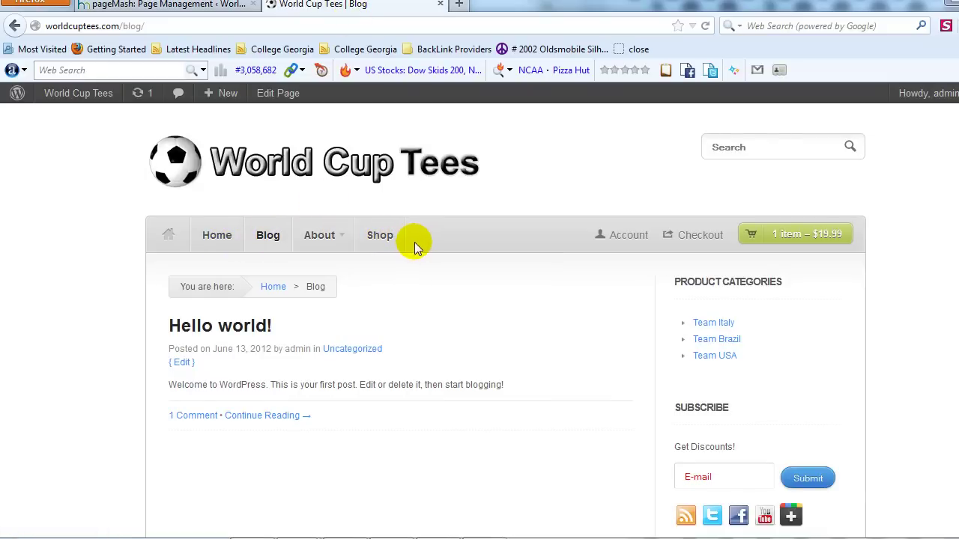
Drag Shop to the top of the pageMash page order, above Blog, and update the order
left_click(173, 5)
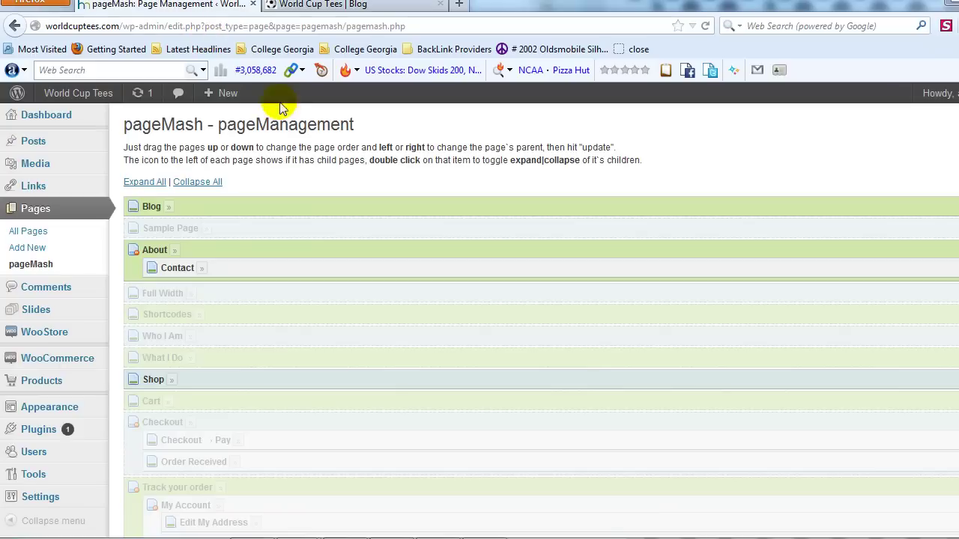
scroll(300, 265, "down", 2)
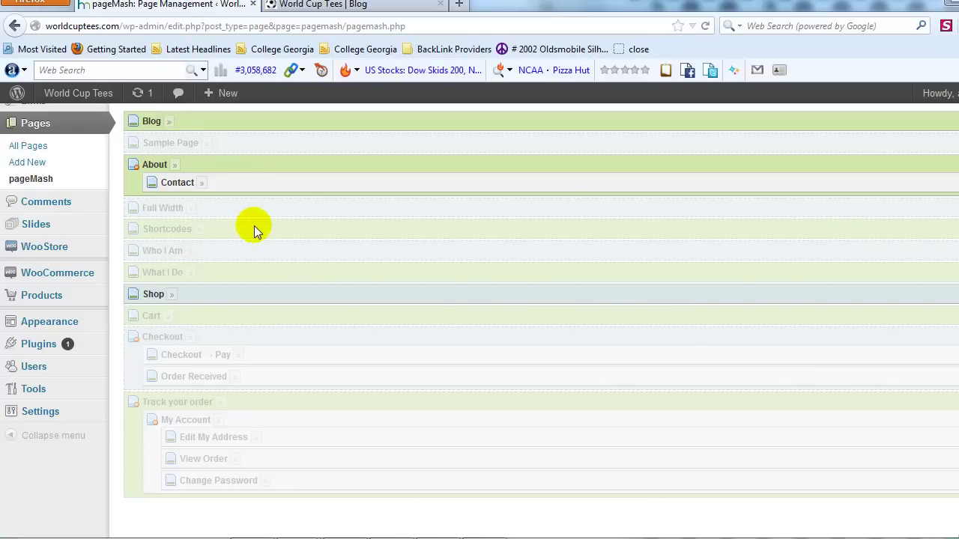
scroll(254, 226, "up", 2)
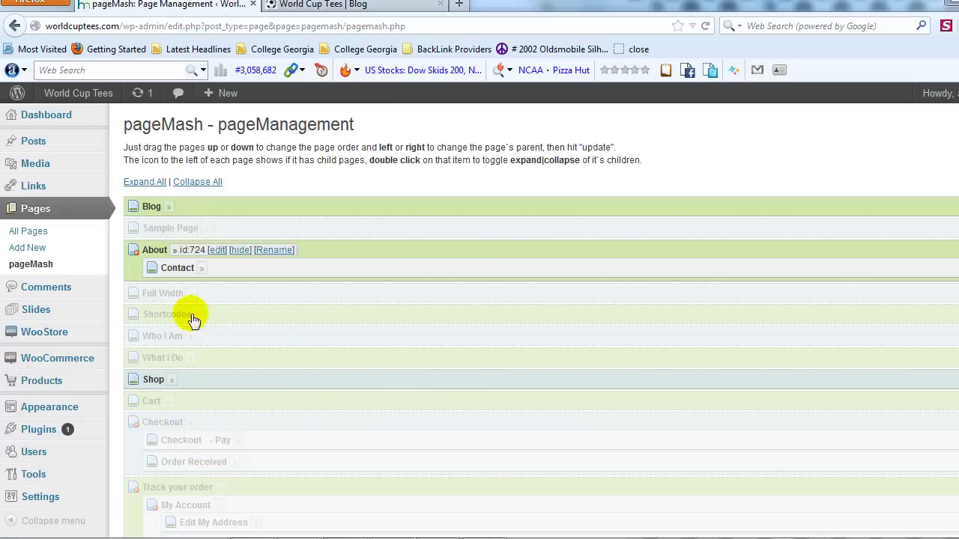
left_click(296, 5)
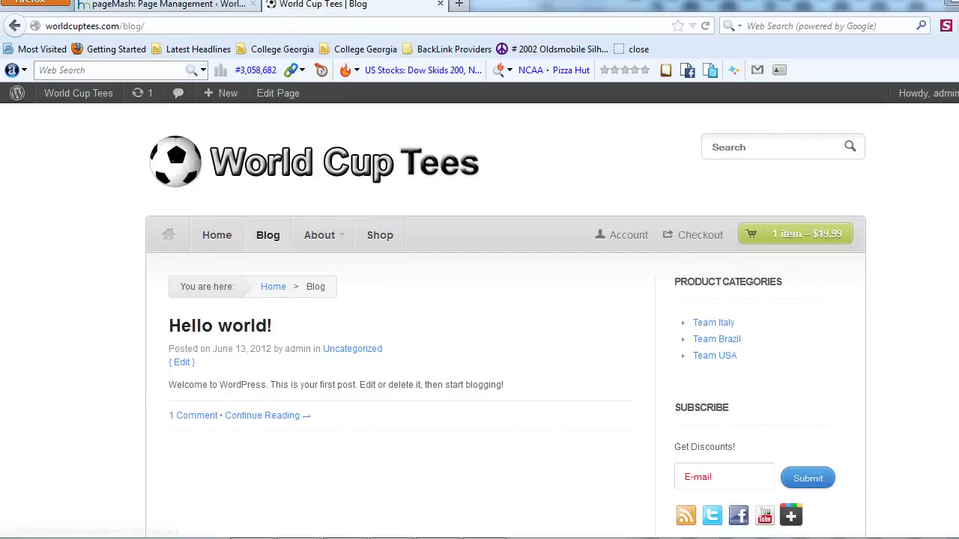
left_click(225, 6)
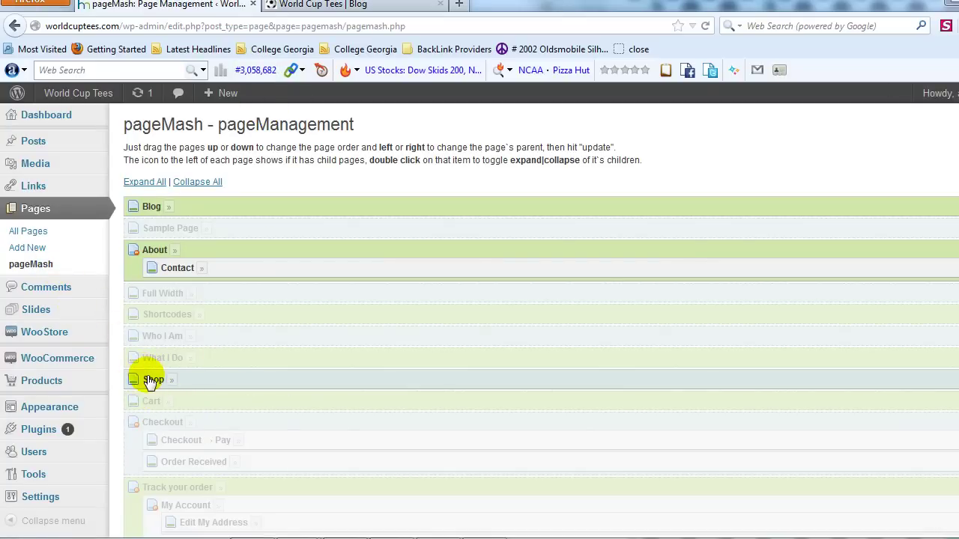
left_click_drag(150, 382, 172, 221)
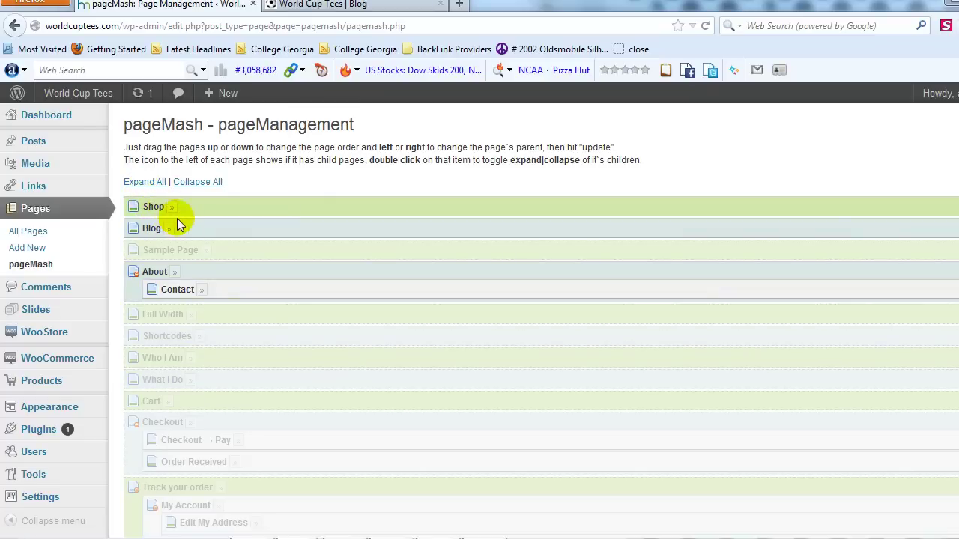
scroll(296, 319, "down", 4)
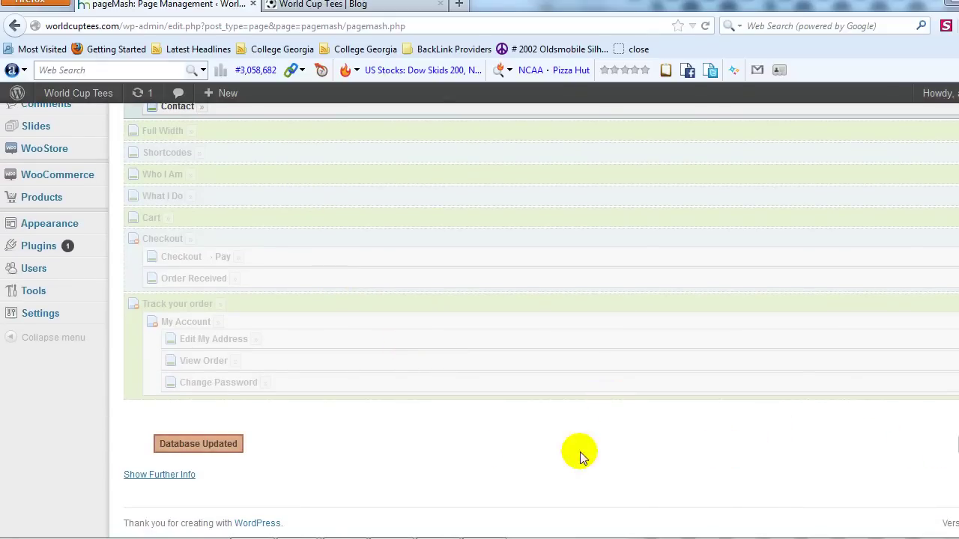
Confirm the live site's menu now lists Shop before Blog, then go back to the pageMash list
left_click(330, 5)
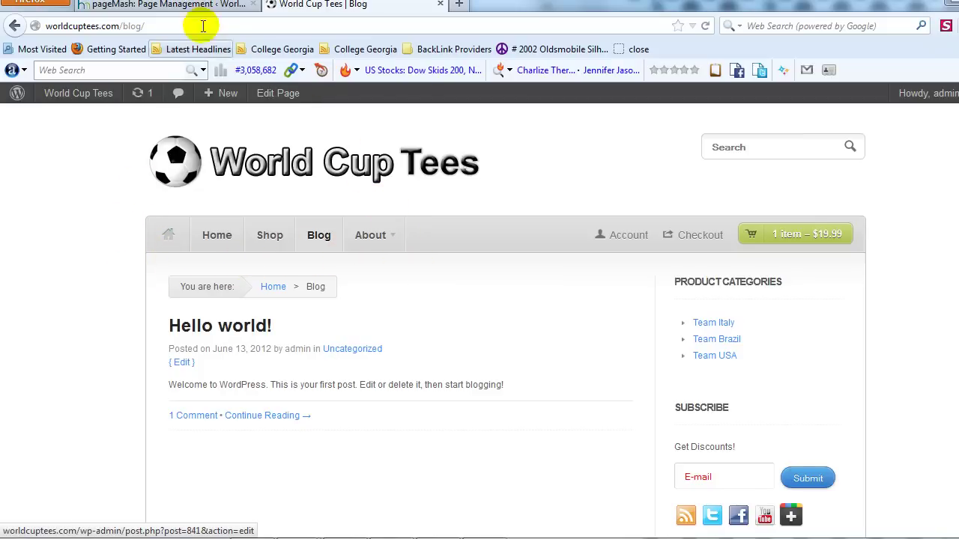
left_click(177, 8)
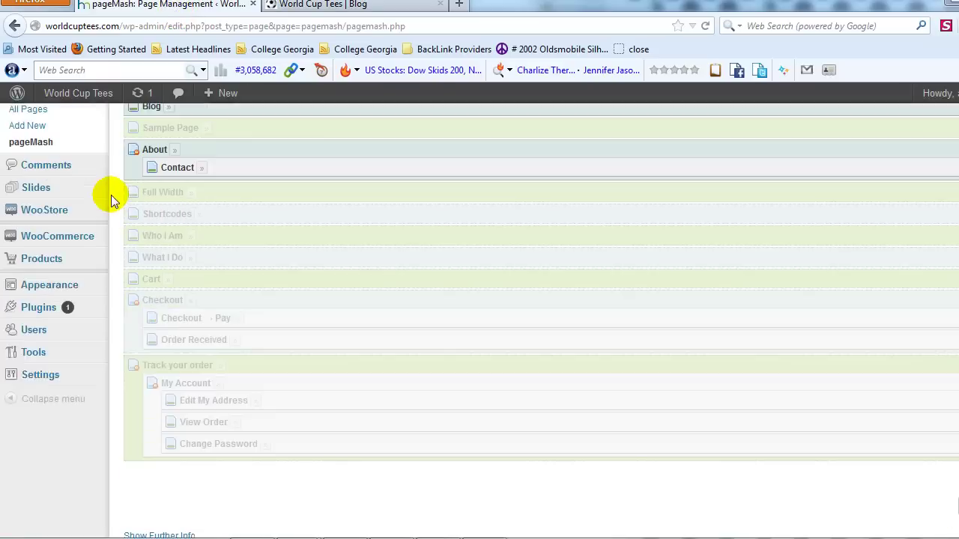
scroll(111, 197, "up", 5)
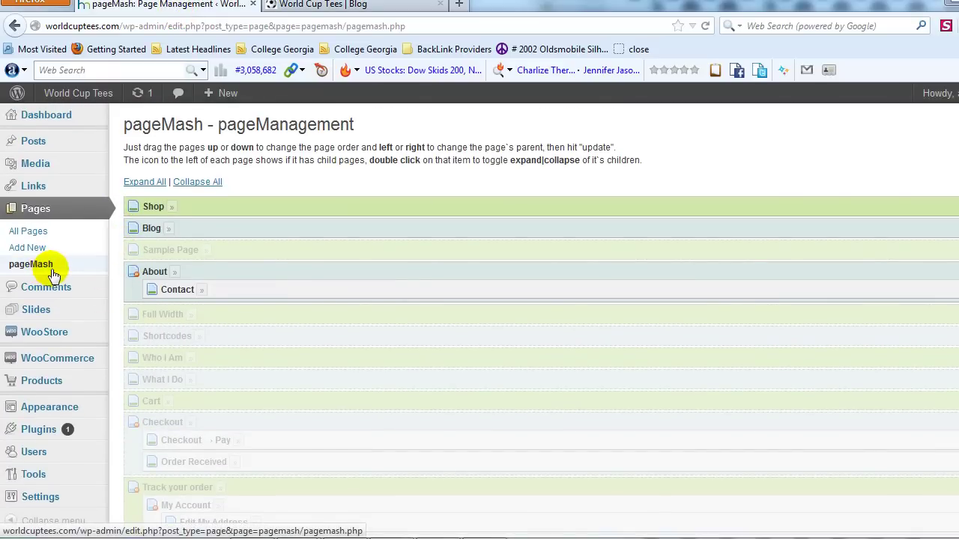